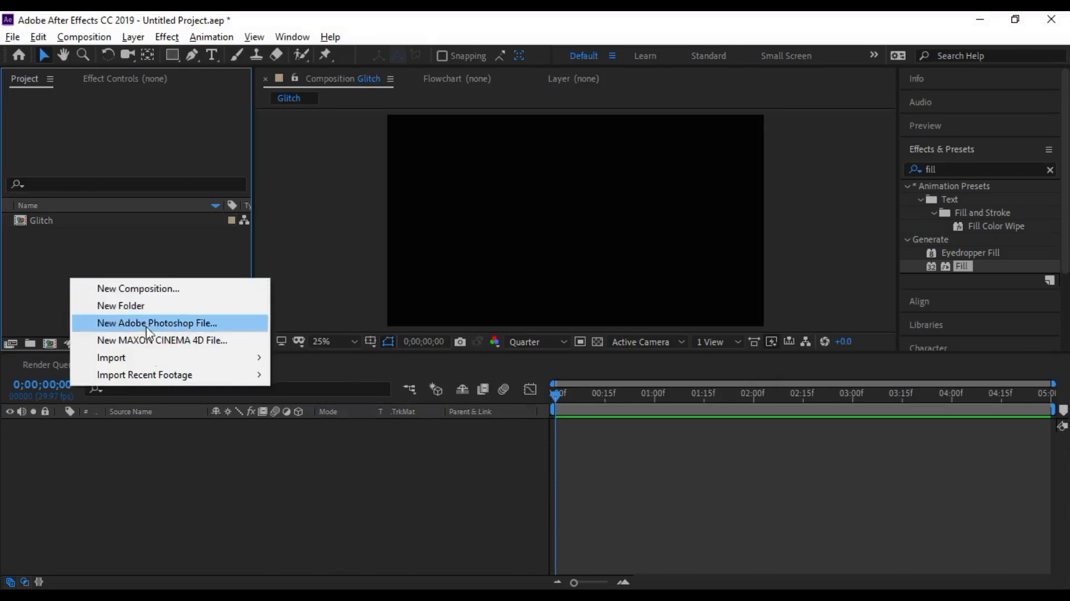
# Step: Import download.jpg and glitch 03.mov into the project as footage
pyautogui.moveTo(151, 358)
pyautogui.click(310, 360)
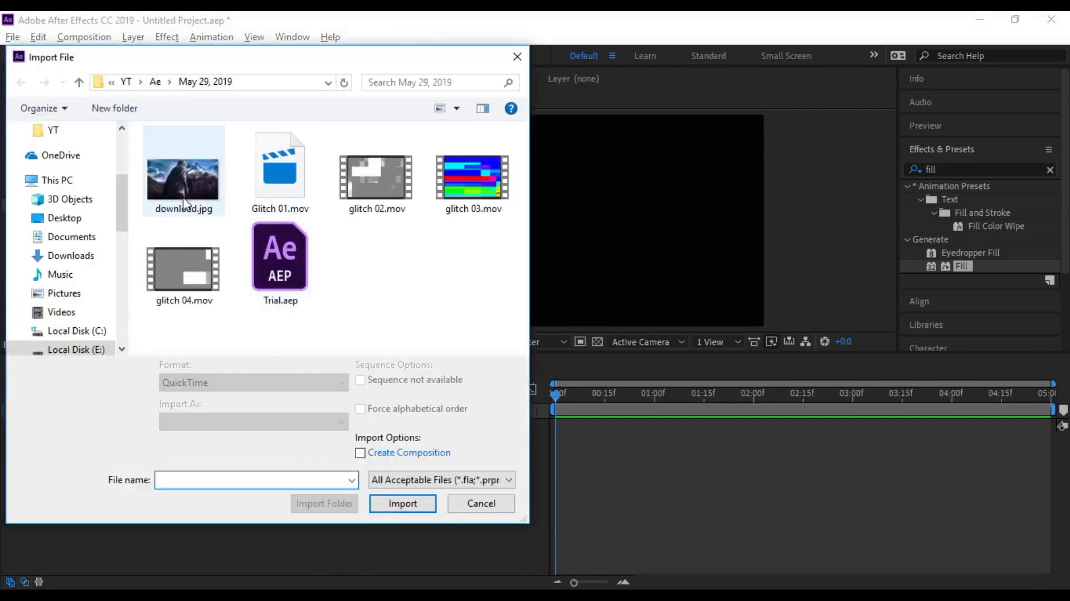
pyautogui.click(185, 202)
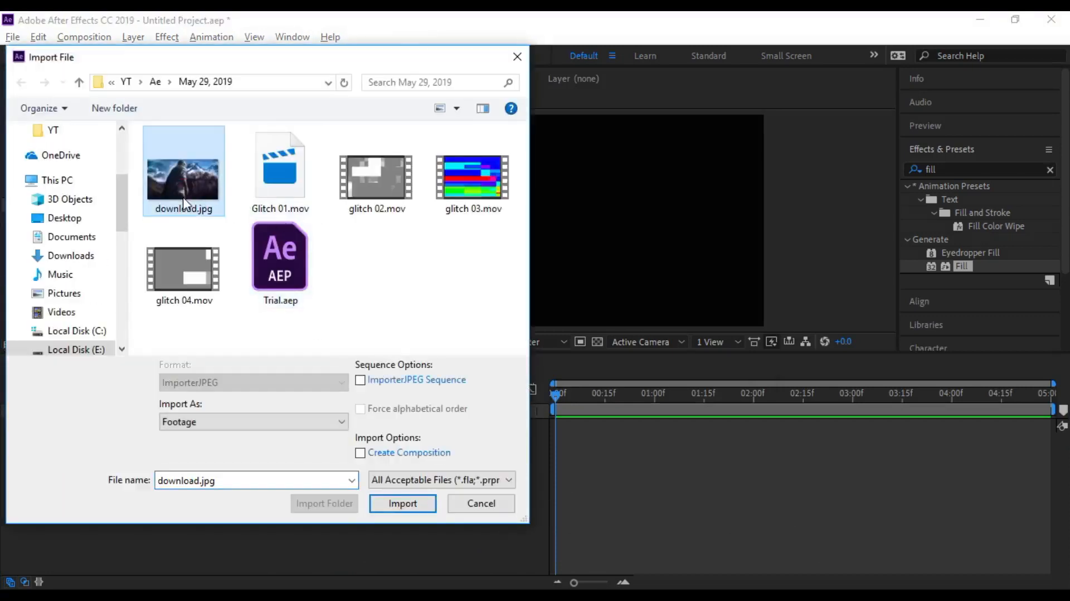
pyautogui.keyDown('ctrl'); pyautogui.click(459, 197); pyautogui.keyUp('ctrl')
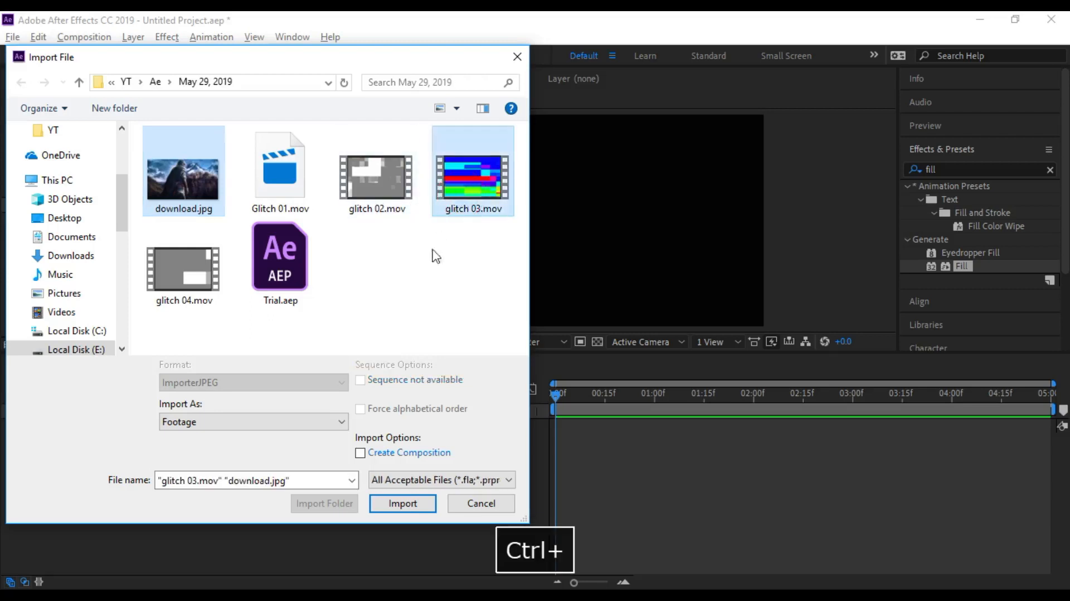
pyautogui.click(401, 504)
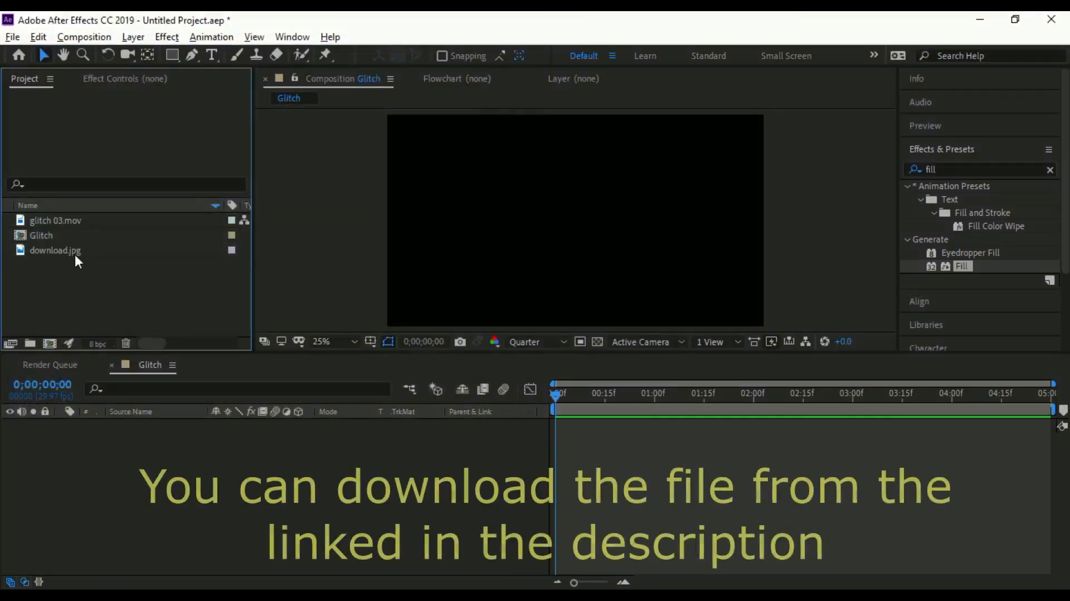
# Step: Add download.jpg and glitch 03.mov to the Glitch composition, with glitch 03.mov beneath the image
pyautogui.click(60, 251)
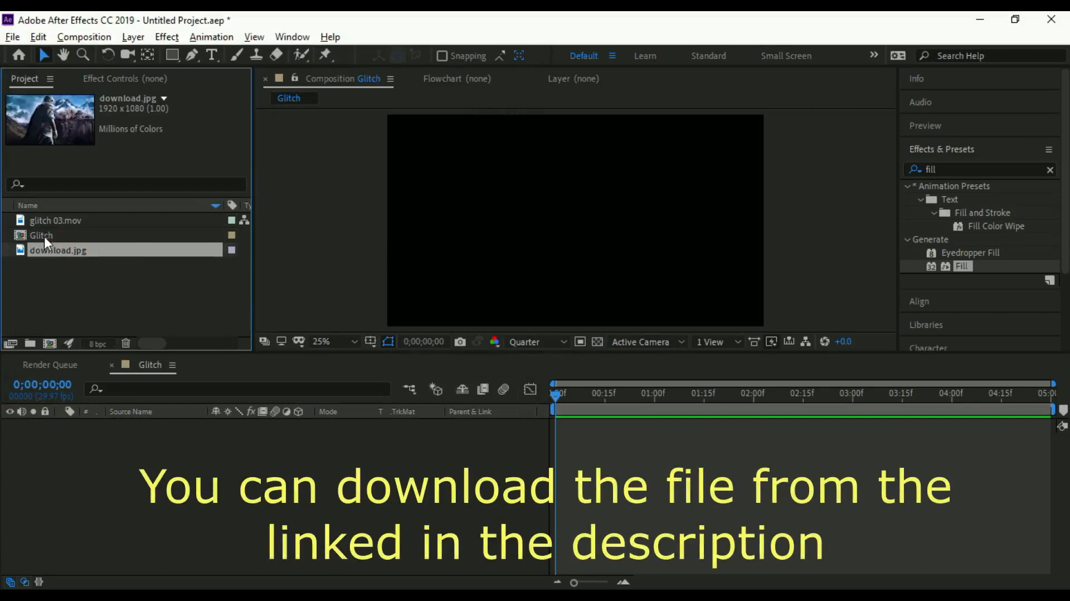
pyautogui.moveTo(52, 250); pyautogui.dragTo(81, 435)
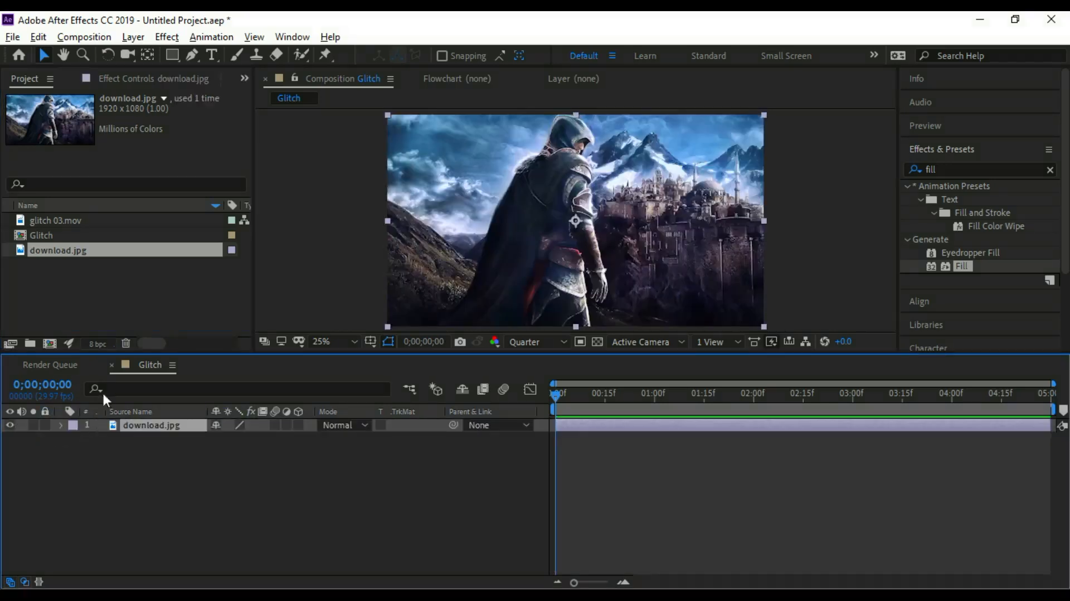
pyautogui.moveTo(43, 234); pyautogui.dragTo(64, 447)
pyautogui.click(46, 222)
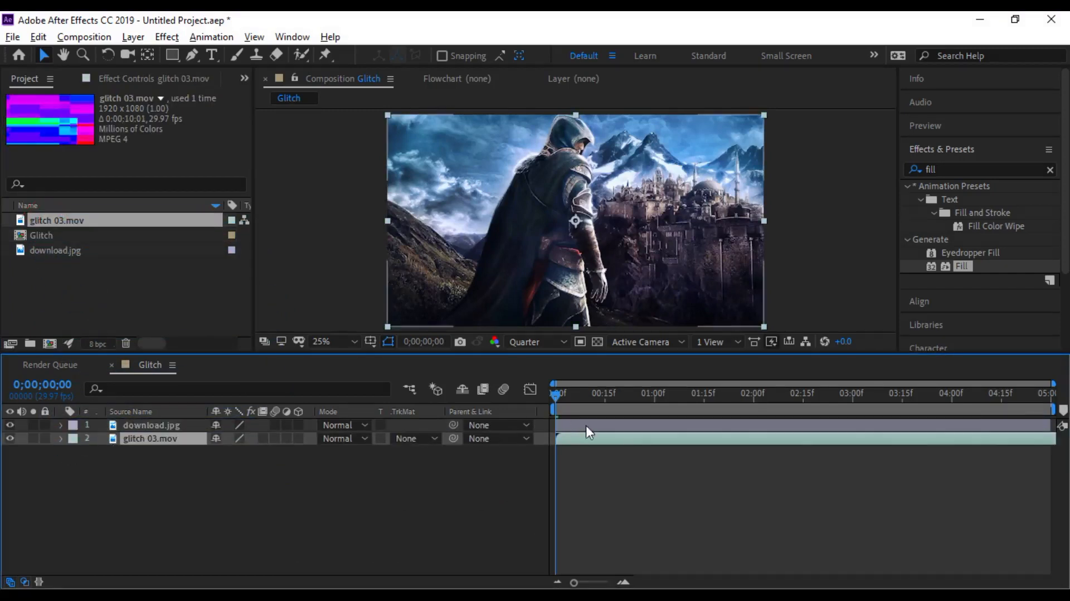
# Step: Play back the Glitch composition from the start to check the two stacked layers
pyautogui.press('space')
pyautogui.press('space')
pyautogui.press('space')
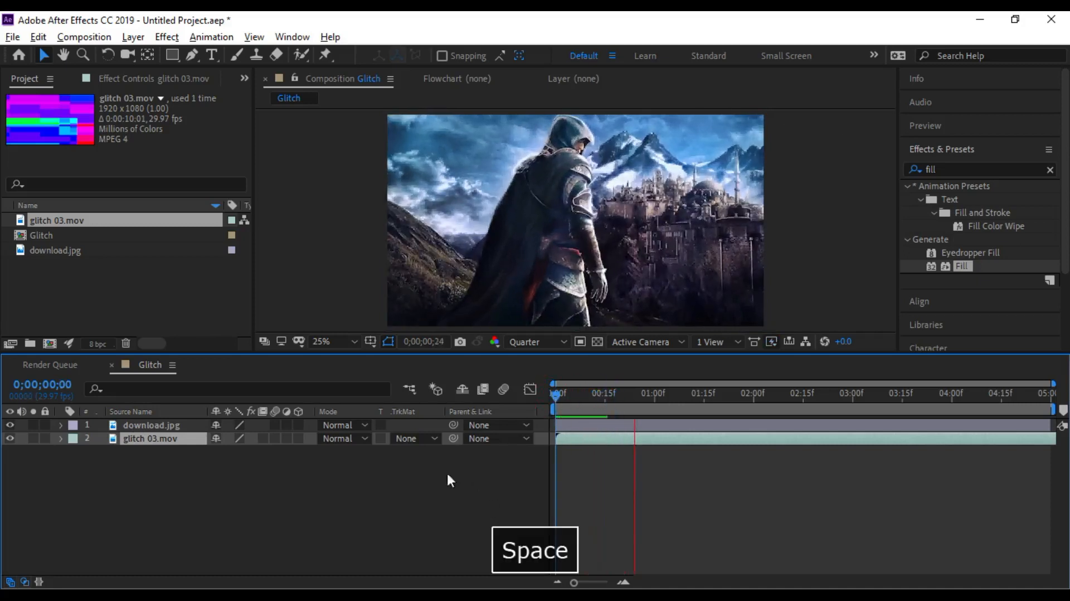
pyautogui.click(228, 490)
pyautogui.moveTo(638, 392); pyautogui.dragTo(464, 430)
# Step: Create a new adjustment layer above download.jpg in the Glitch composition
pyautogui.rightClick(174, 495)
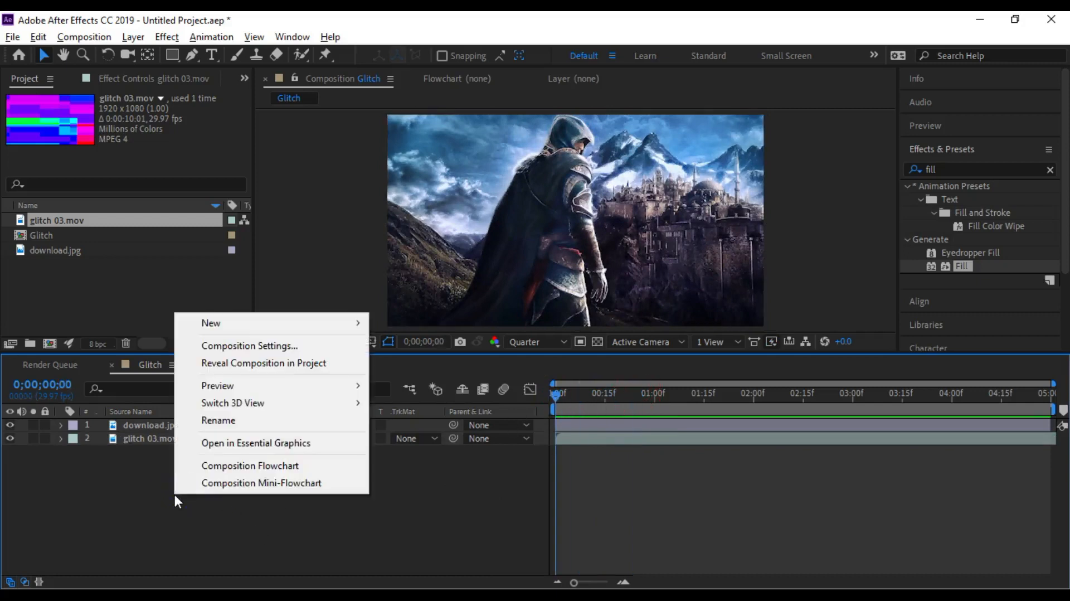
pyautogui.moveTo(354, 332)
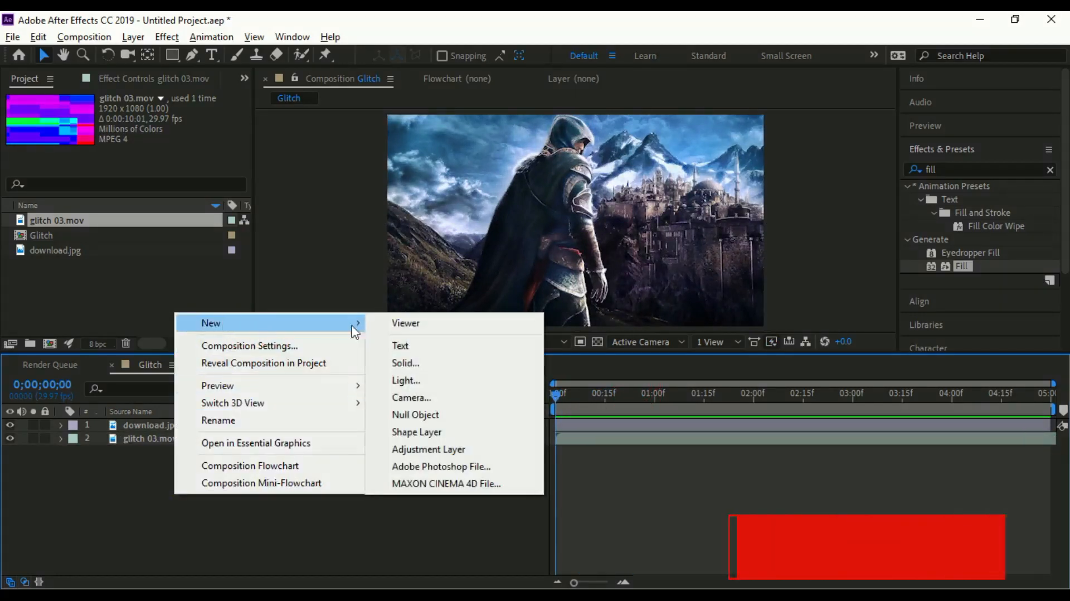
pyautogui.click(446, 448)
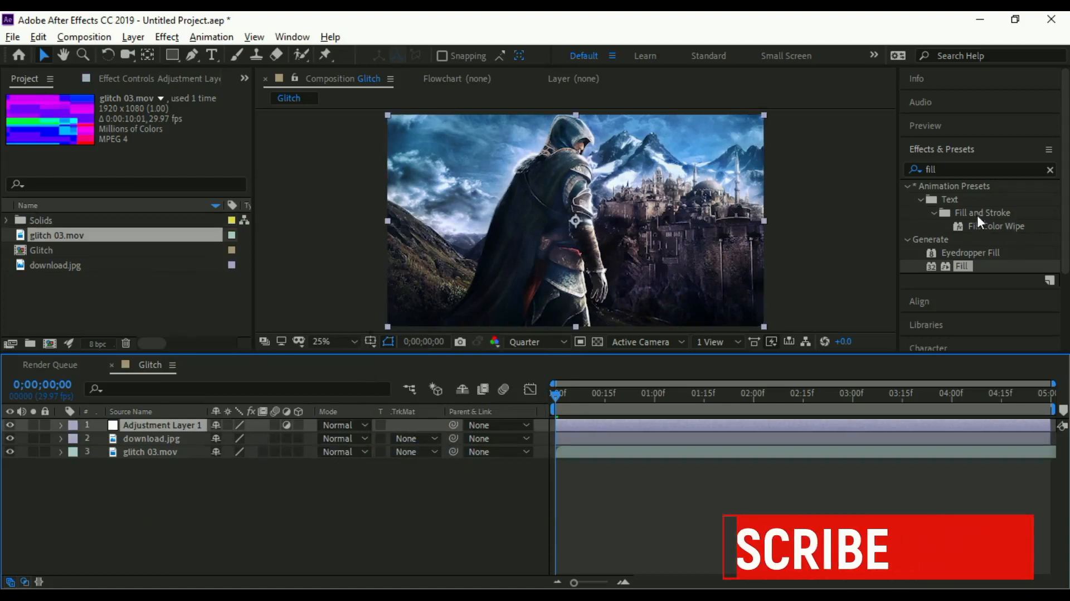
# Step: Find the Displacement Map effect by searching for "disp" and apply it to the adjustment layer
pyautogui.doubleClick(921, 170)
pyautogui.press('BackSpace')
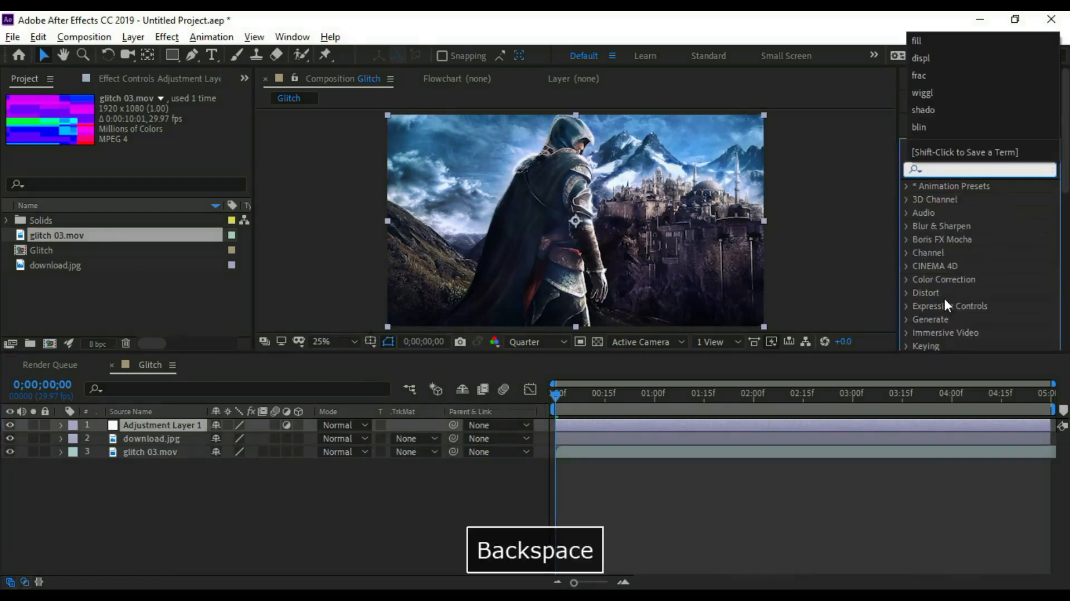
pyautogui.write('disp')
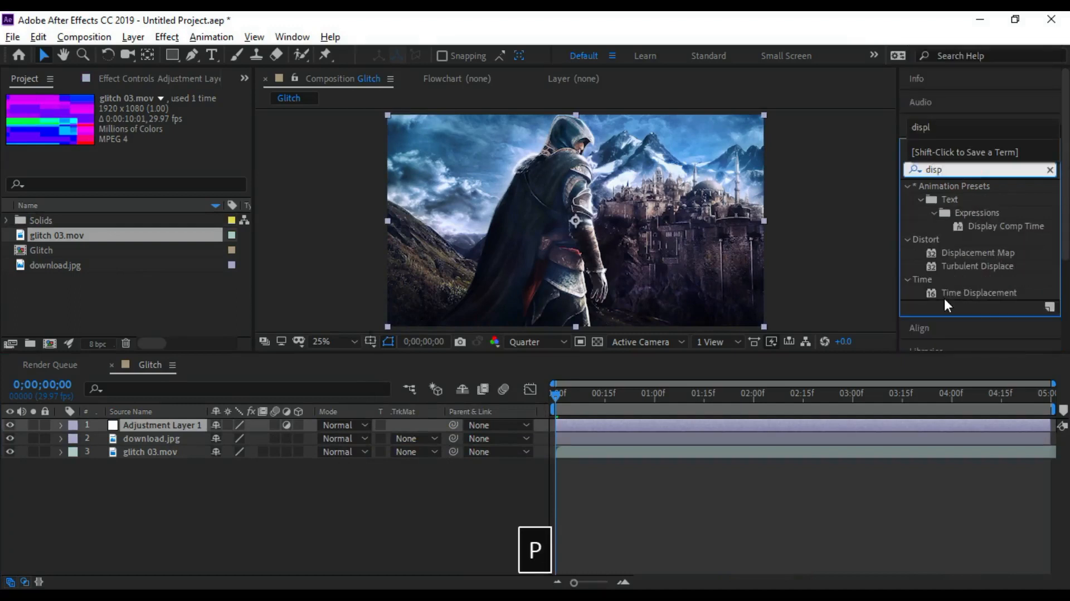
pyautogui.click(975, 253)
pyautogui.moveTo(972, 252); pyautogui.dragTo(192, 427)
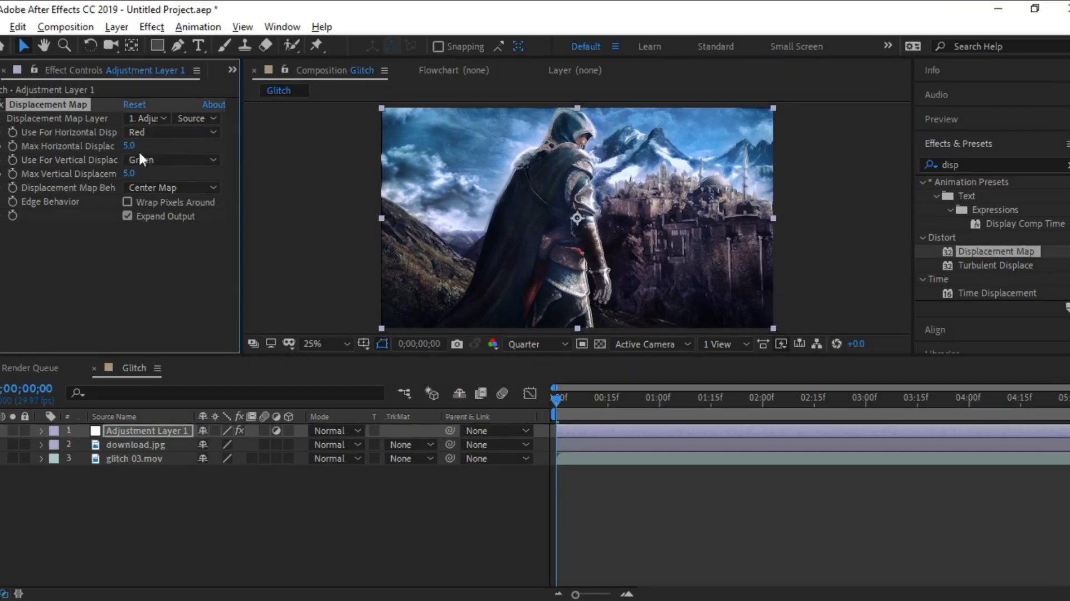
# Step: Set the Displacement Map Layer to glitch 03.mov and play back the composition to check the distortion
pyautogui.click(164, 117)
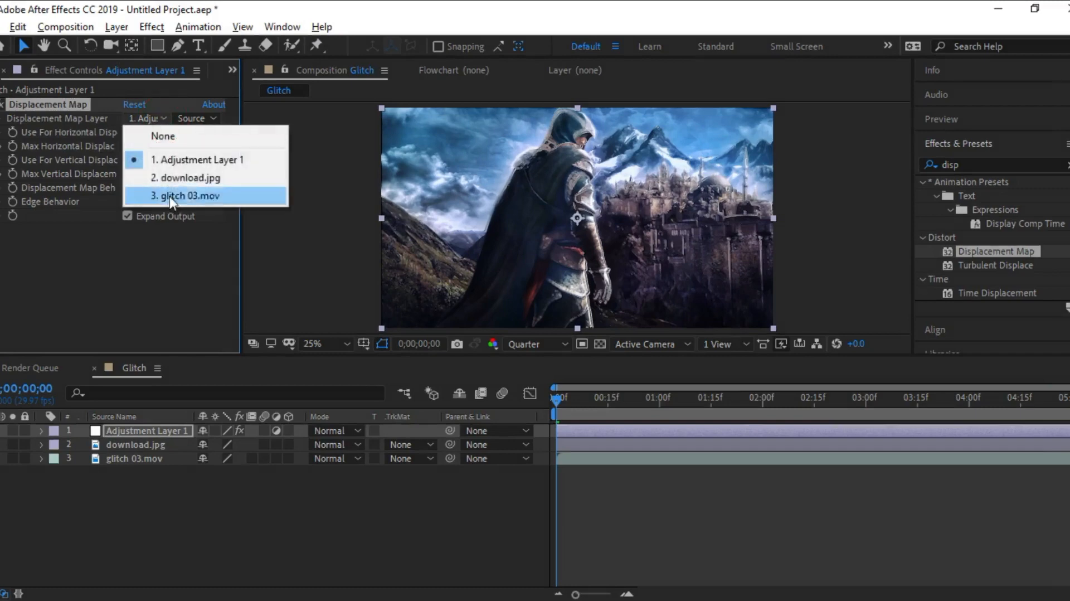
pyautogui.click(177, 196)
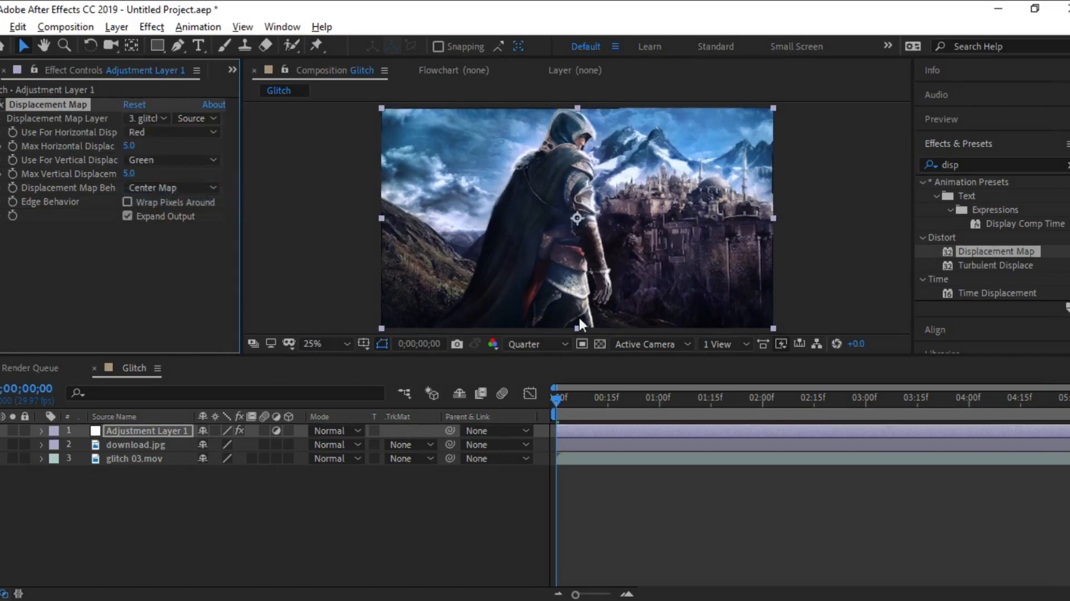
pyautogui.moveTo(557, 400)
pyautogui.mouseDown()
pyautogui.moveTo(603, 399)
pyautogui.moveTo(563, 399)
pyautogui.mouseUp()
pyautogui.press('space')
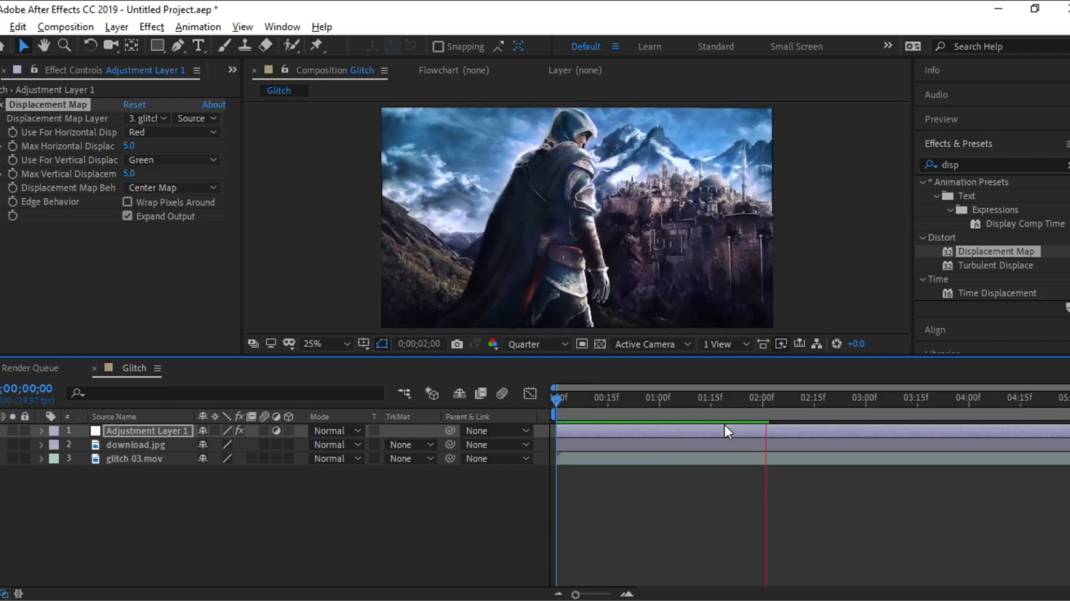
pyautogui.press('space')
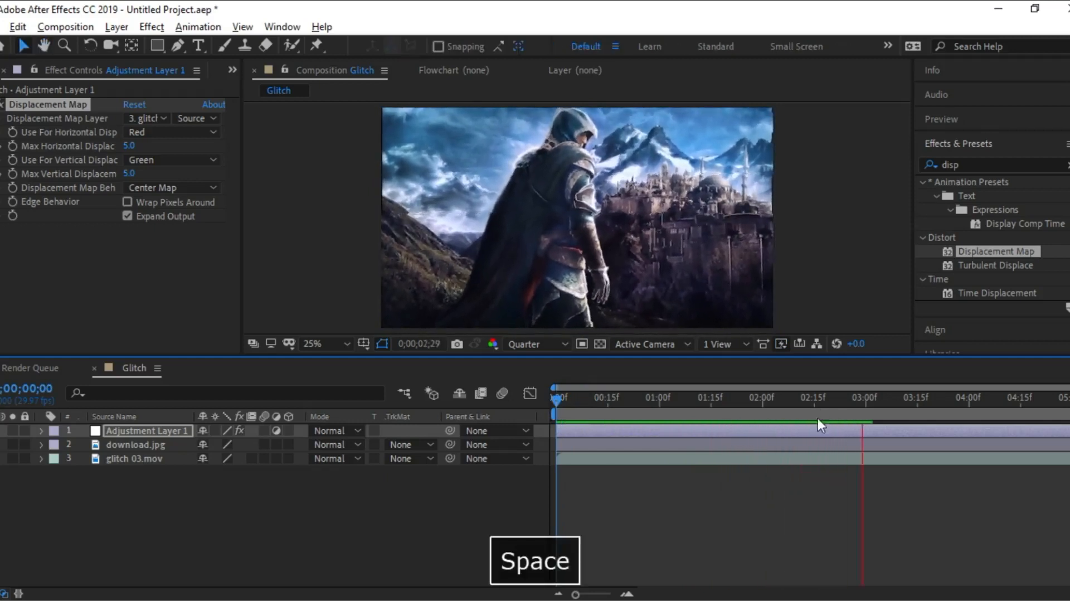
pyautogui.press('space')
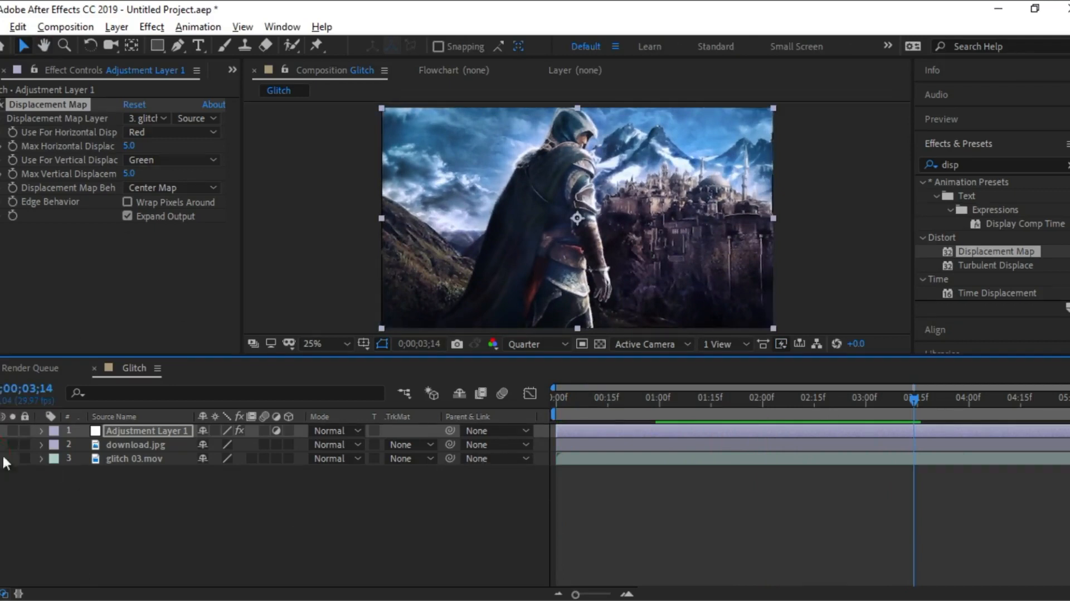
# Step: Set Max Horizontal Displacement to 27 and Max Vertical Displacement to -20, and preview the stronger glitch
pyautogui.click(567, 414)
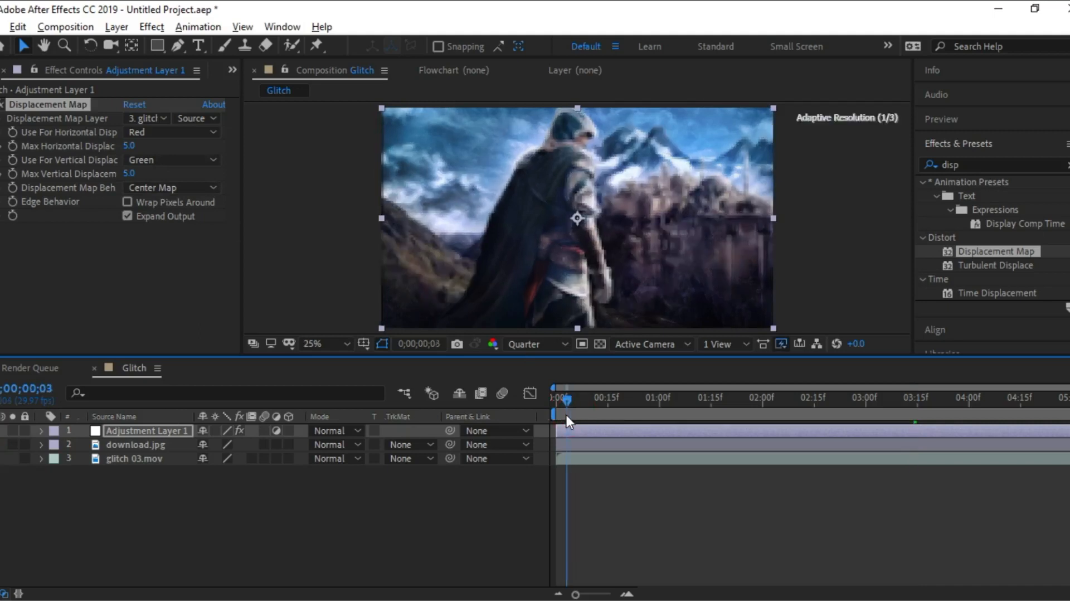
pyautogui.moveTo(129, 146); pyautogui.dragTo(116, 177)
pyautogui.moveTo(563, 399); pyautogui.dragTo(540, 400)
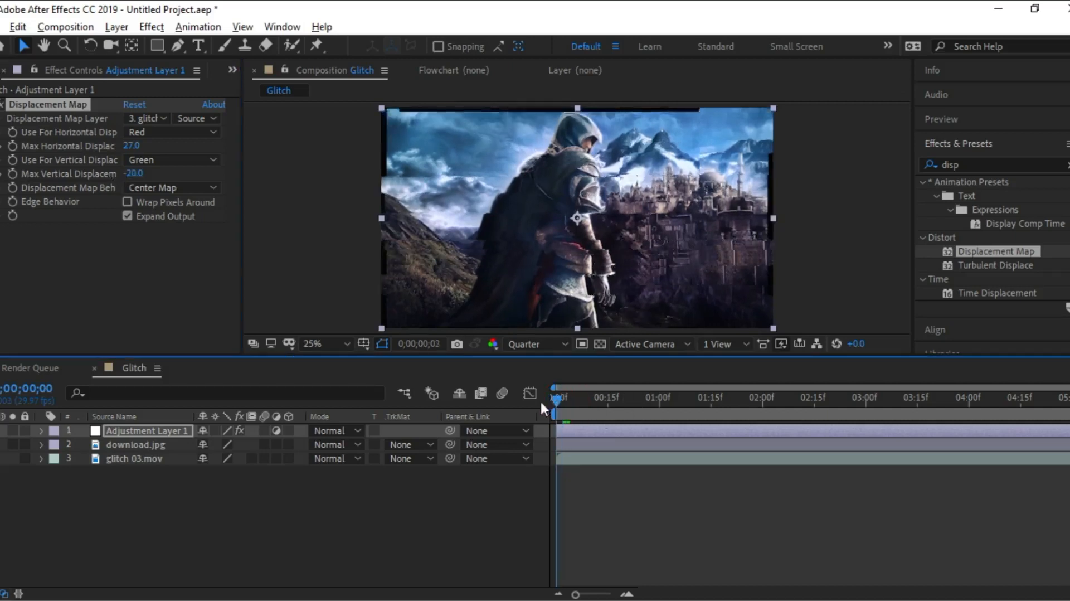
pyautogui.press('space')
pyautogui.press('space')
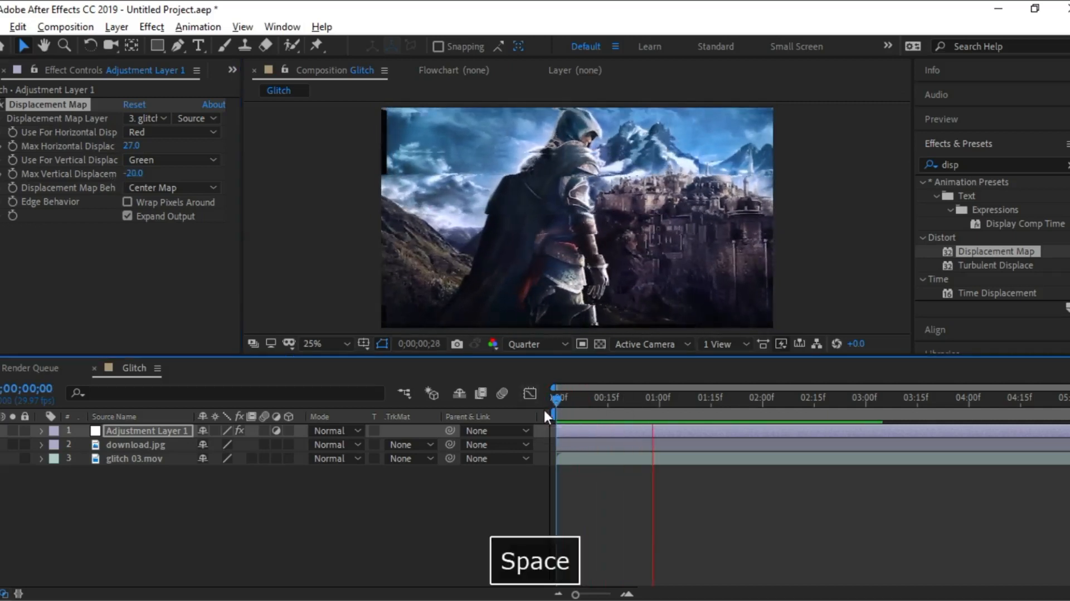
pyautogui.moveTo(604, 406); pyautogui.dragTo(553, 416)
pyautogui.press('space')
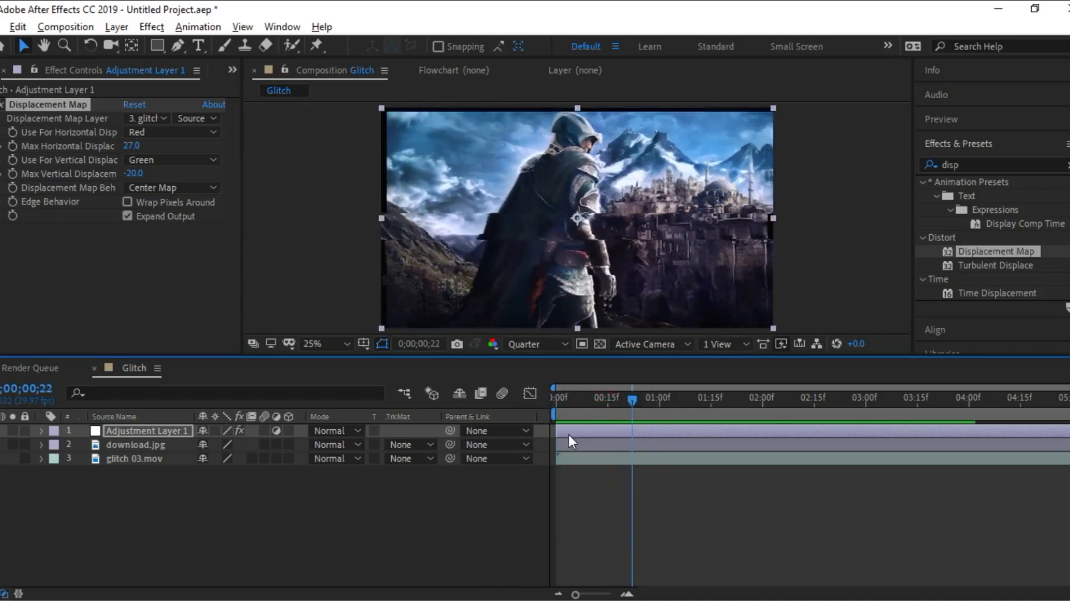
# Step: Trim the adjustment layer to run from about frame 3 to frame 8, and preview the short glitch
pyautogui.moveTo(556, 434); pyautogui.dragTo(570, 433)
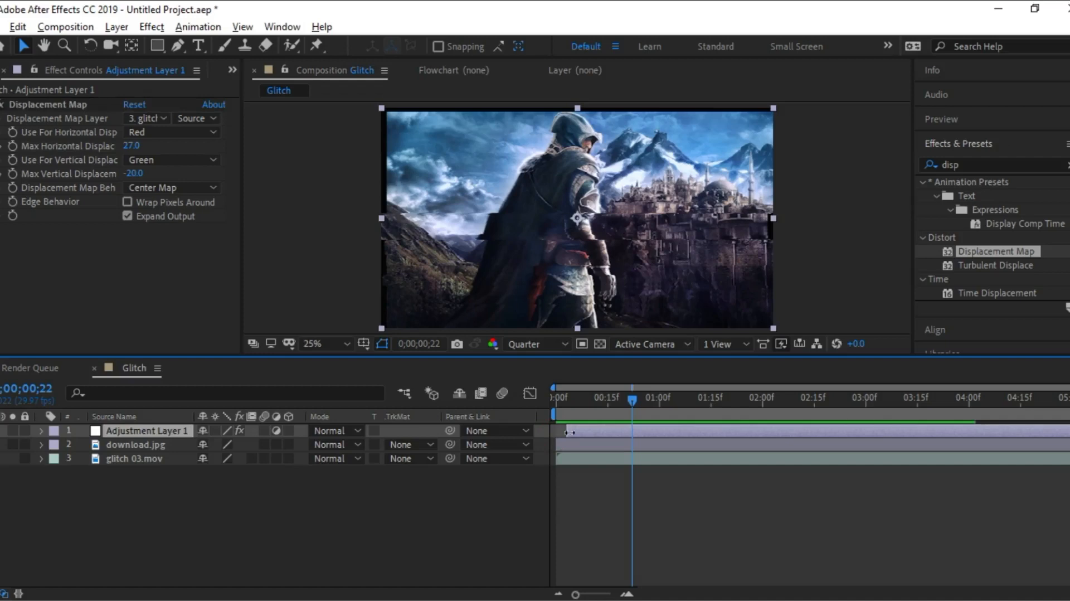
pyautogui.moveTo(1066, 429); pyautogui.dragTo(583, 439)
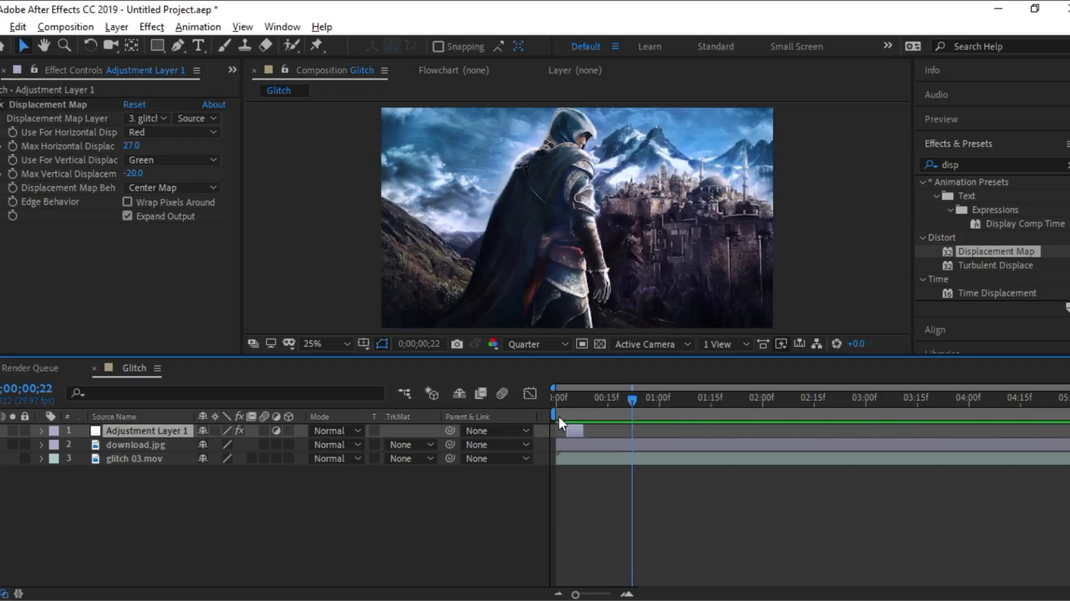
pyautogui.press('space')
pyautogui.press('space')
pyautogui.click(563, 417)
pyautogui.press('space')
pyautogui.press('space')
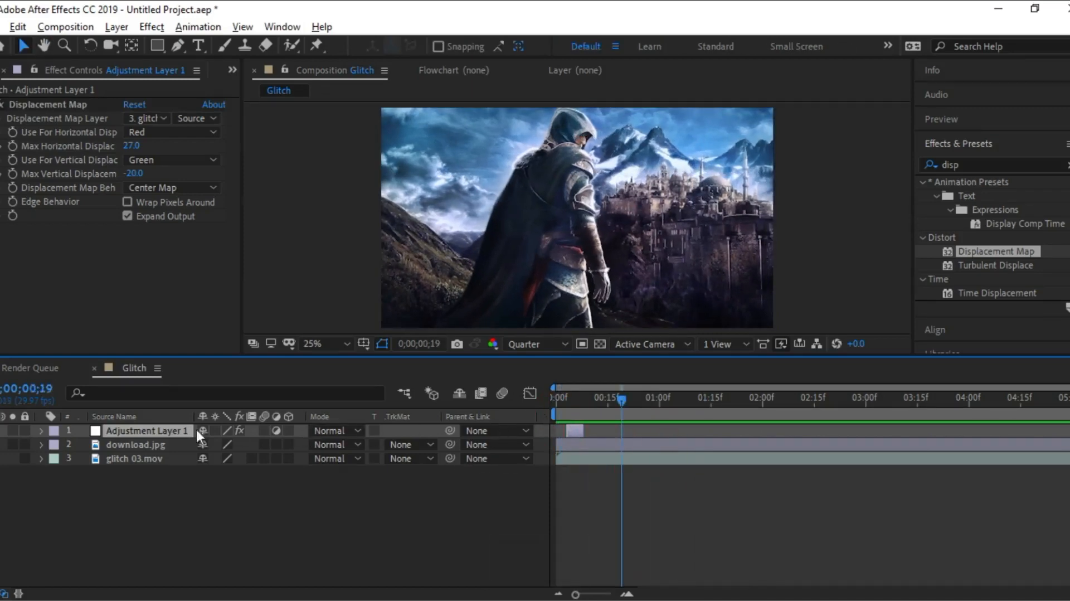
# Step: Duplicate the trimmed adjustment layer and move the copy to about the 1-second mark
pyautogui.hotkey('ctrl', 'd')
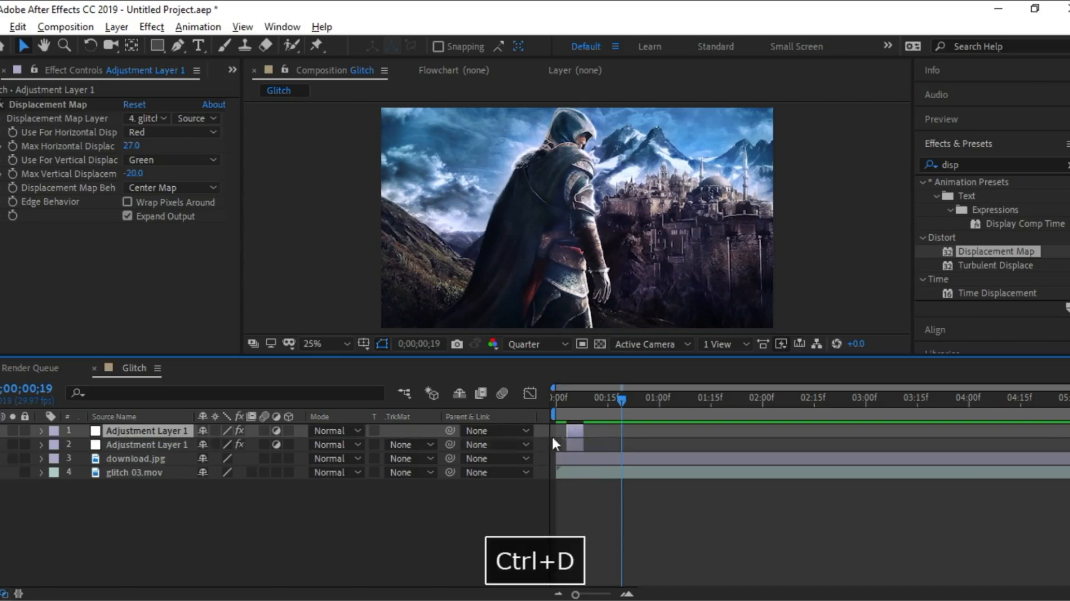
pyautogui.moveTo(575, 436); pyautogui.dragTo(658, 429)
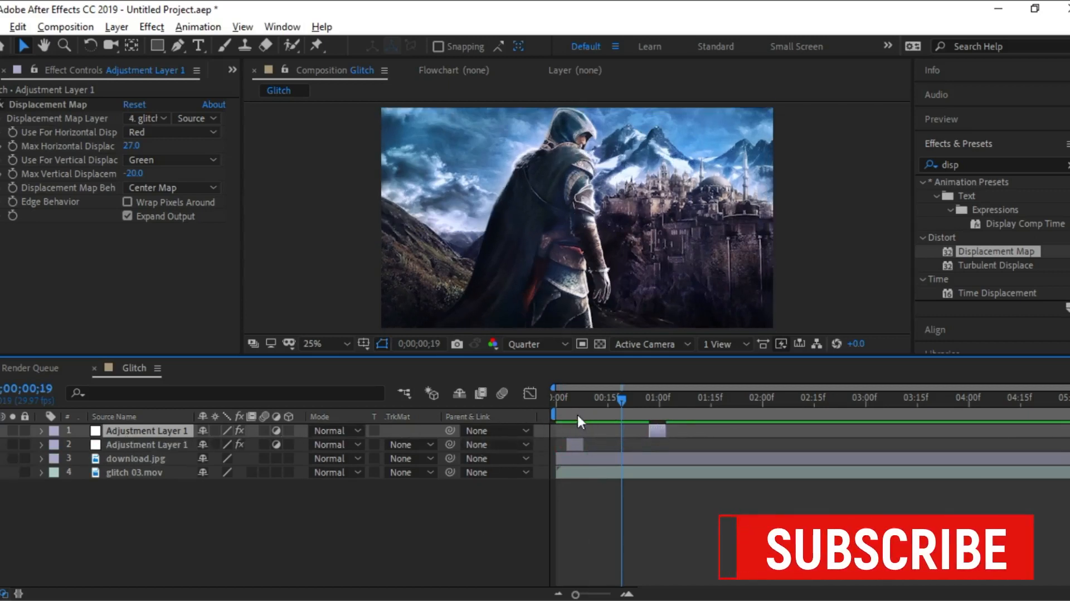
# Step: Set the copy's Max Horizontal Displacement to 35 and Max Vertical Displacement to 50, and preview both glitches
pyautogui.click(654, 422)
pyautogui.moveTo(134, 145); pyautogui.dragTo(162, 167)
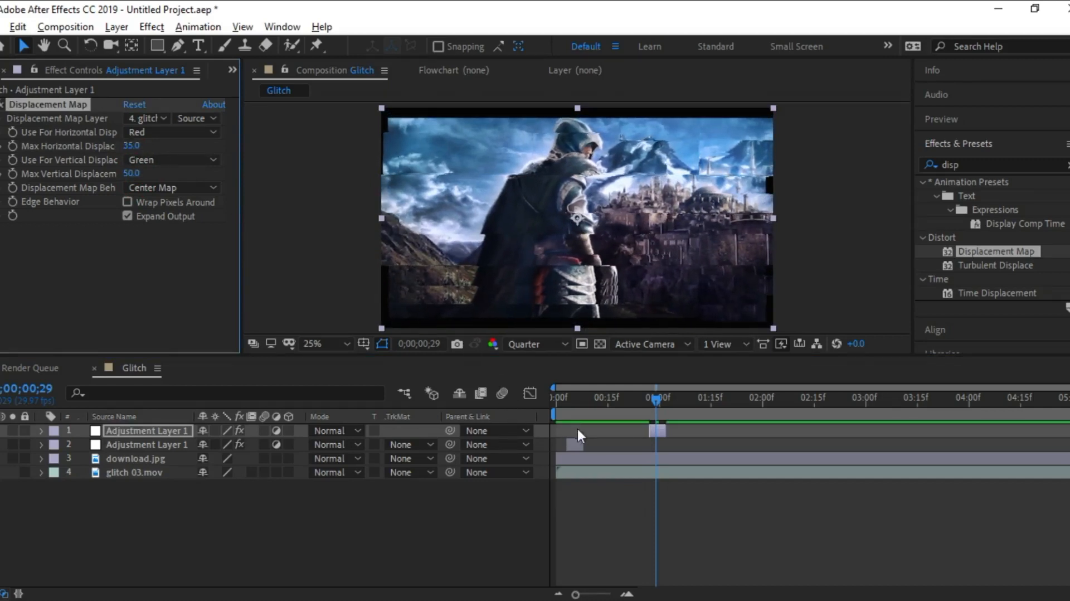
pyautogui.click(564, 412)
pyautogui.press('space')
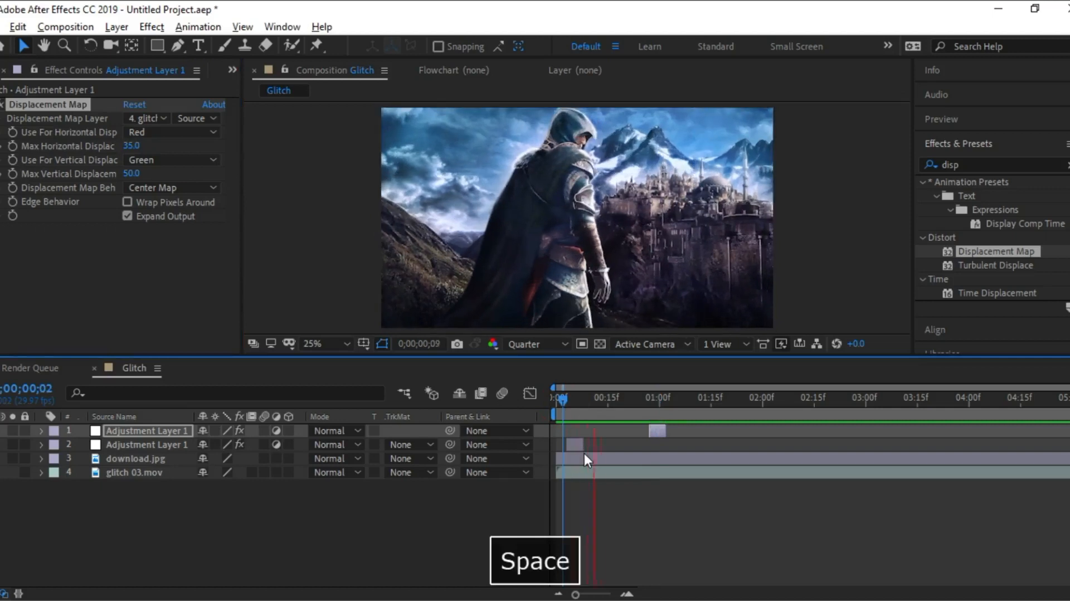
pyautogui.press('space')
# Step: Duplicate the second adjustment layer, place the new copy around 1:19, and shift the middle one slightly earlier, to about frame 26
pyautogui.click(181, 433)
pyautogui.hotkey('ctrl', 'd')
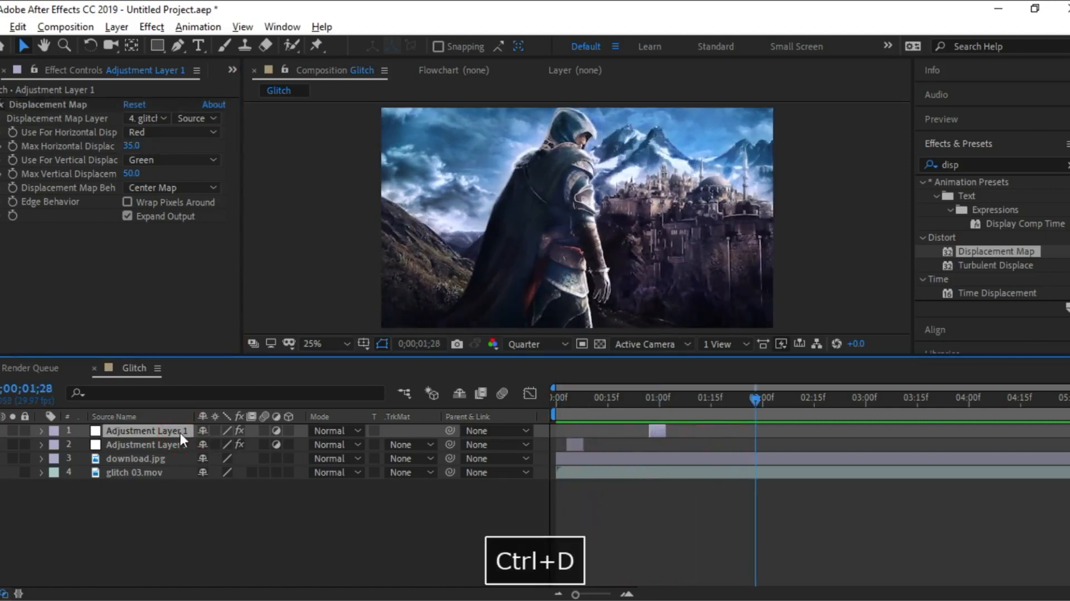
pyautogui.moveTo(674, 431); pyautogui.dragTo(649, 447)
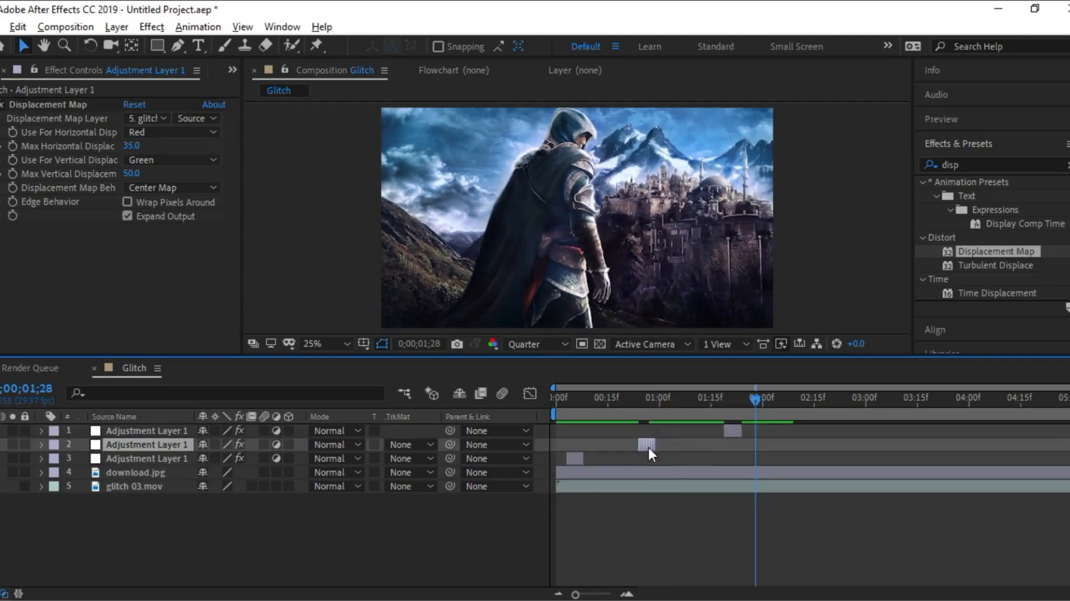
pyautogui.moveTo(733, 431); pyautogui.dragTo(724, 431)
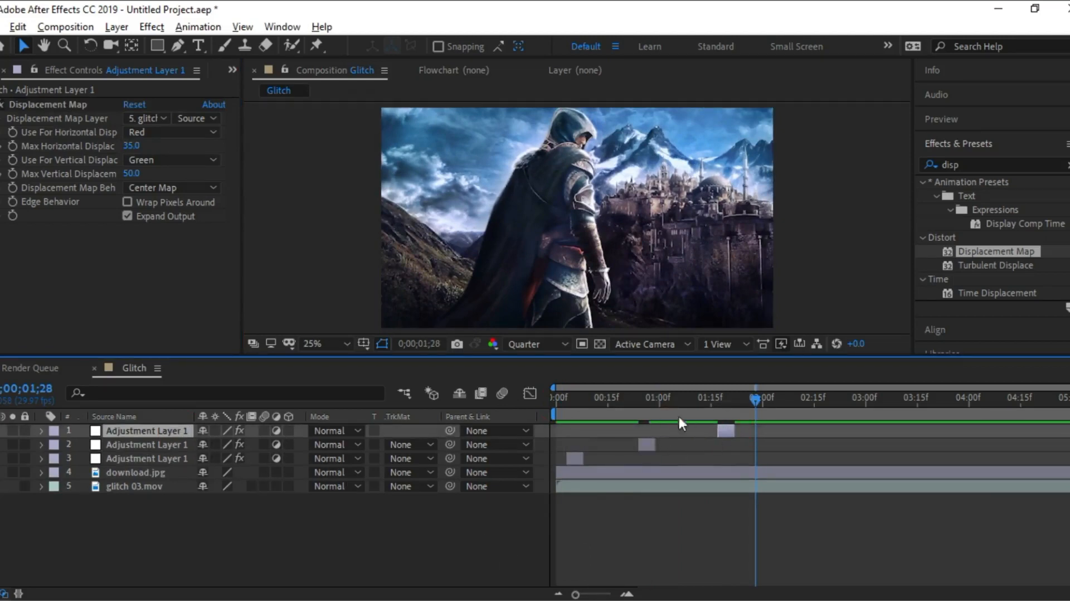
# Step: Set the third adjustment layer's Max Horizontal Displacement to -18 and Max Vertical Displacement to 102
pyautogui.click(725, 414)
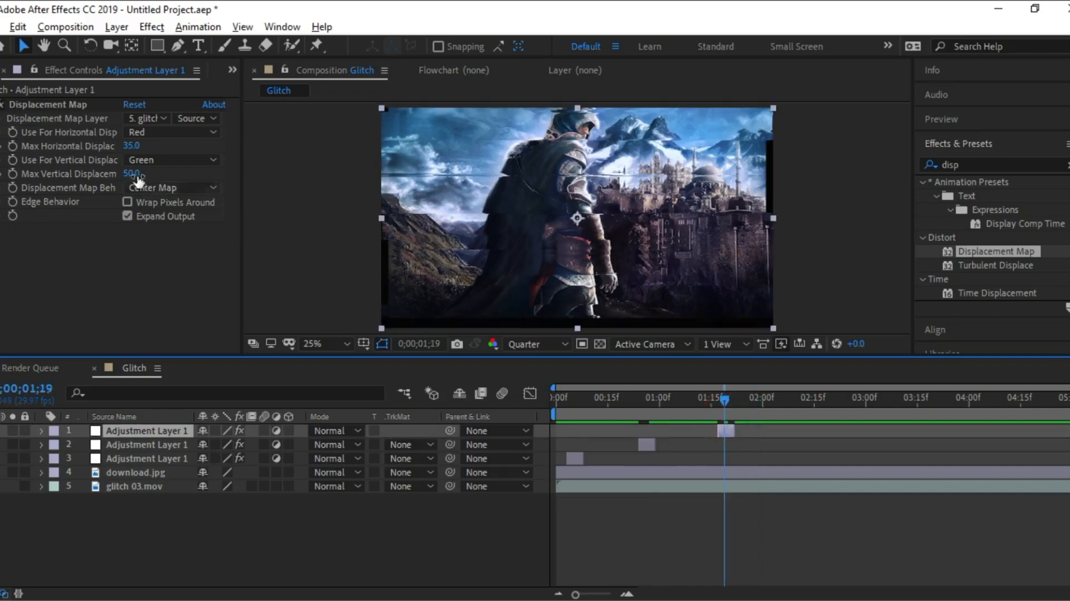
pyautogui.moveTo(132, 173); pyautogui.dragTo(110, 145)
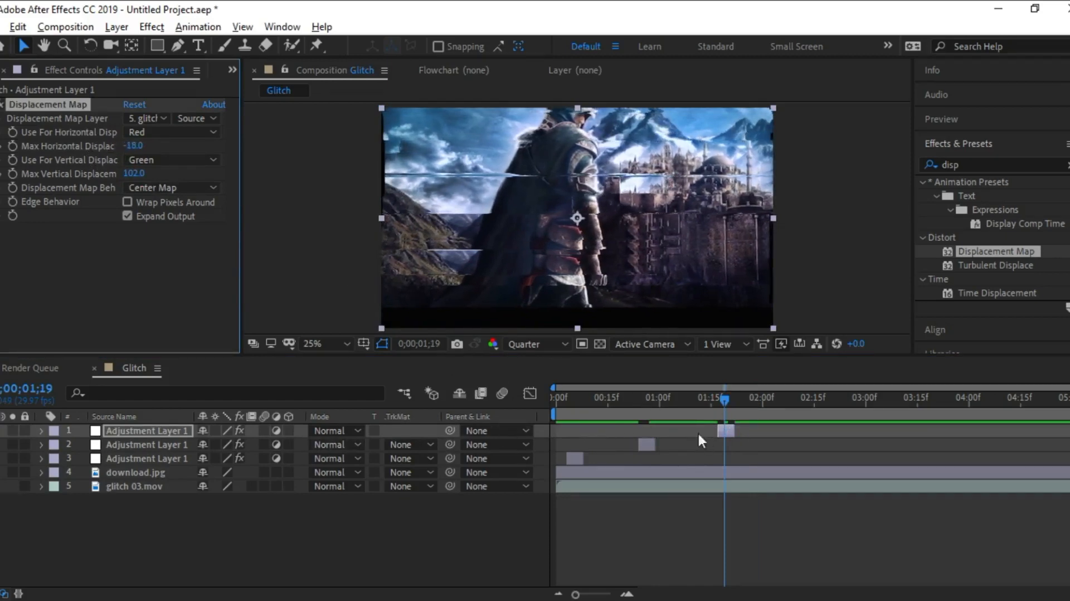
# Step: Preview the three glitches from the start of the composition
pyautogui.click(560, 411)
pyautogui.press('space')
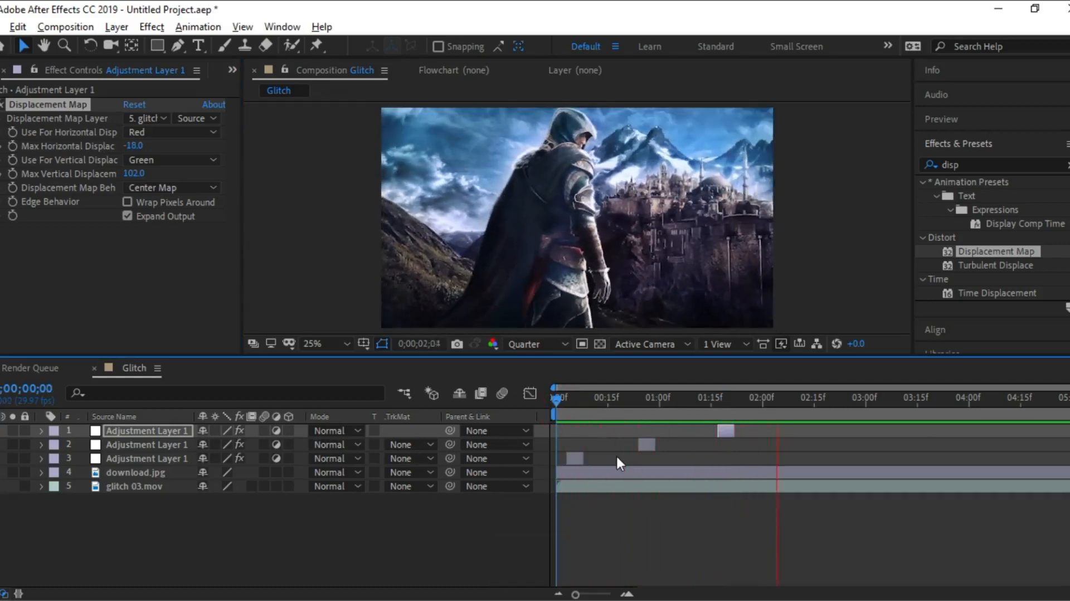
pyautogui.press('space')
# Step: Duplicate the earliest adjustment layer and move the copy to about 3:15 on the timeline
pyautogui.click(165, 457)
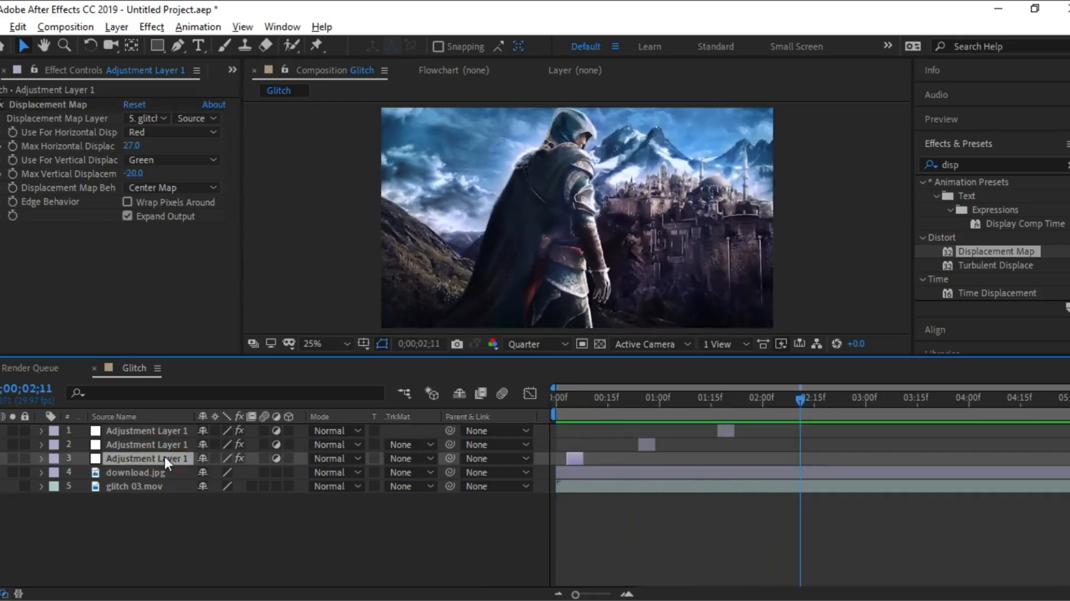
pyautogui.hotkey('ctrl', 'd')
pyautogui.moveTo(575, 458); pyautogui.dragTo(615, 458)
pyautogui.moveTo(707, 462); pyautogui.dragTo(923, 465)
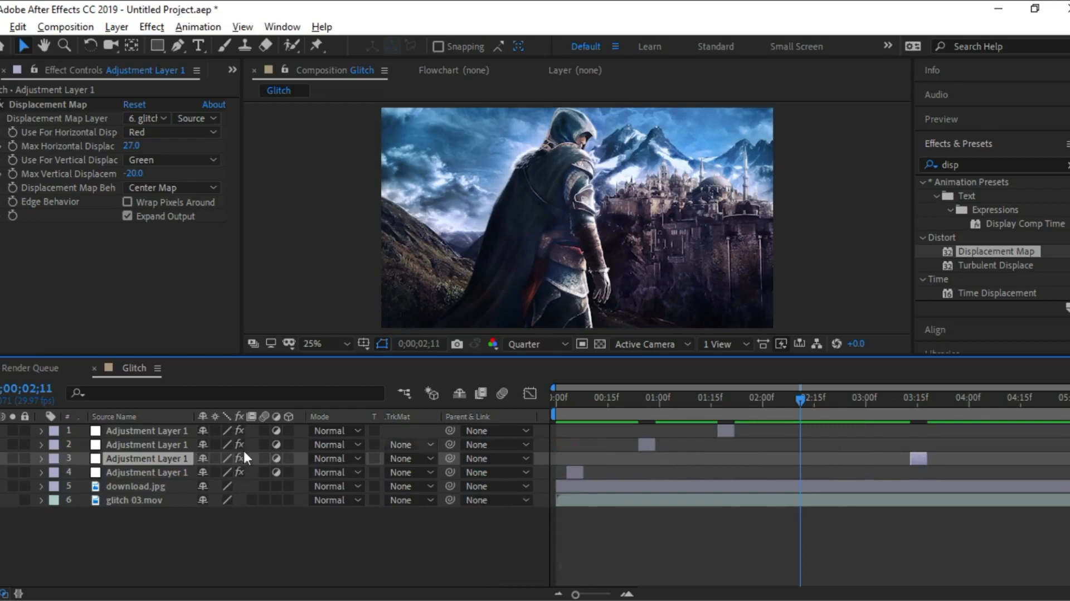
# Step: Duplicate the adjustment layer located just before 1 second and move the copy to about 4:10
pyautogui.click(121, 444)
pyautogui.hotkey('ctrl', 'd')
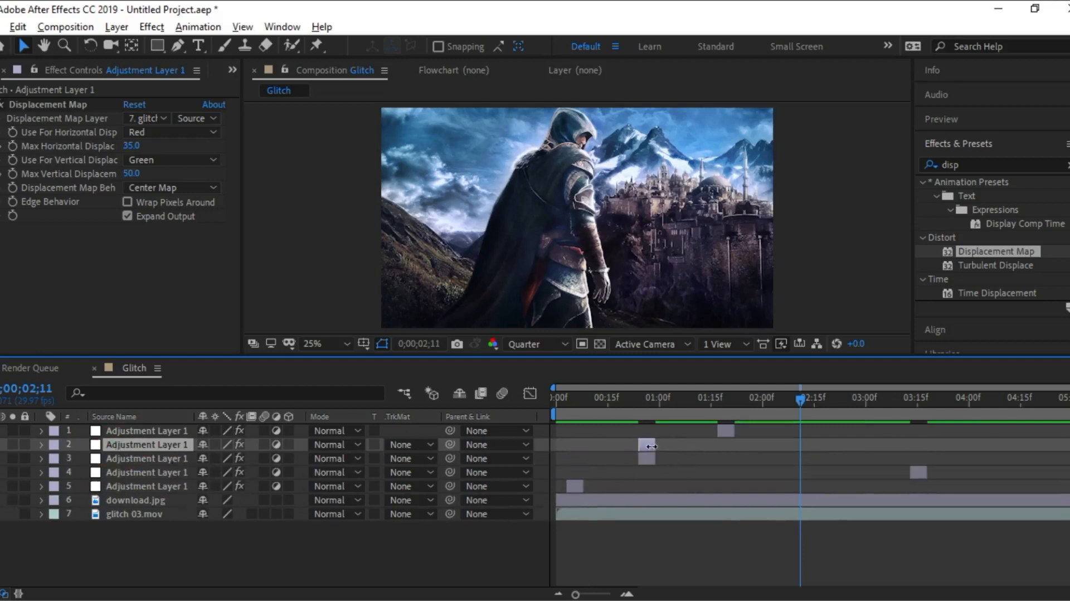
pyautogui.moveTo(650, 446); pyautogui.dragTo(1005, 450)
# Step: Play the composition from near its start to check all five glitches
pyautogui.click(561, 410)
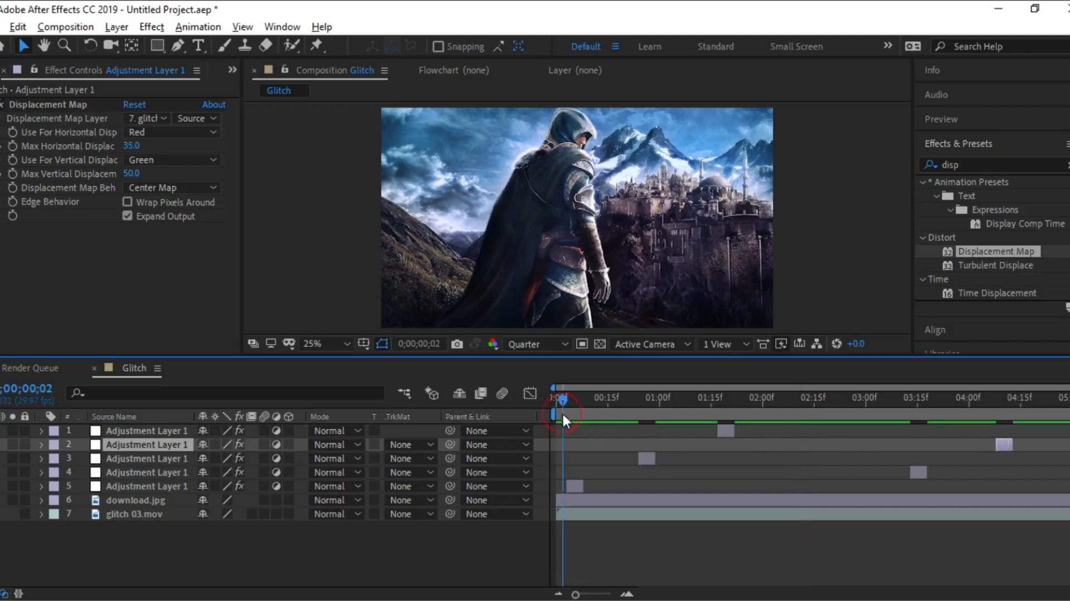
pyautogui.press('space')
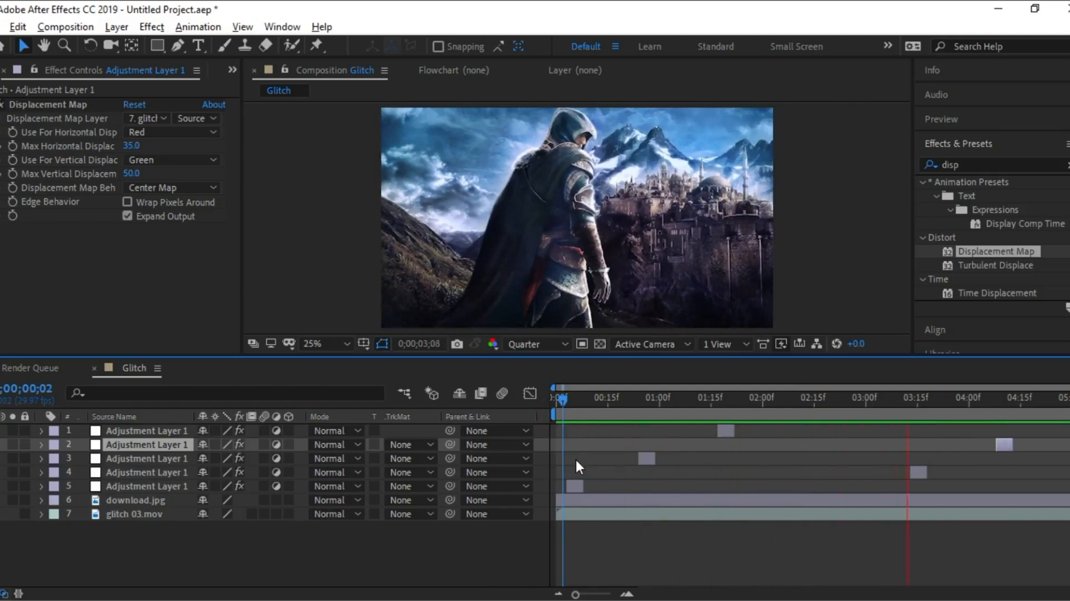
pyautogui.press('space')
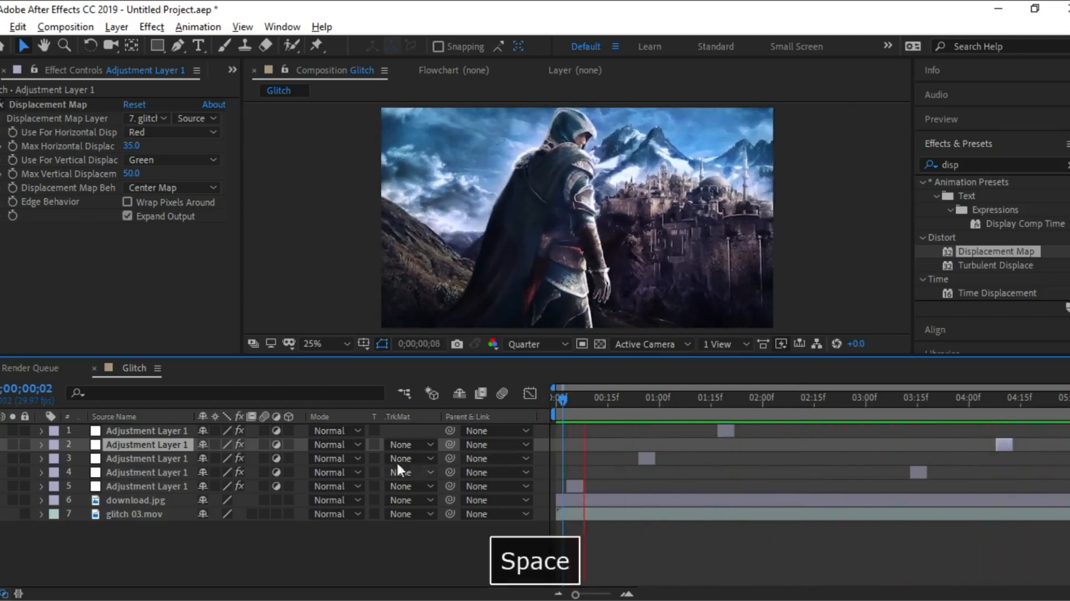
# Step: Pre-compose all the layers, from glitch 03.mov up to the topmost adjustment layer, into a new composition named Glitch
pyautogui.click(138, 515)
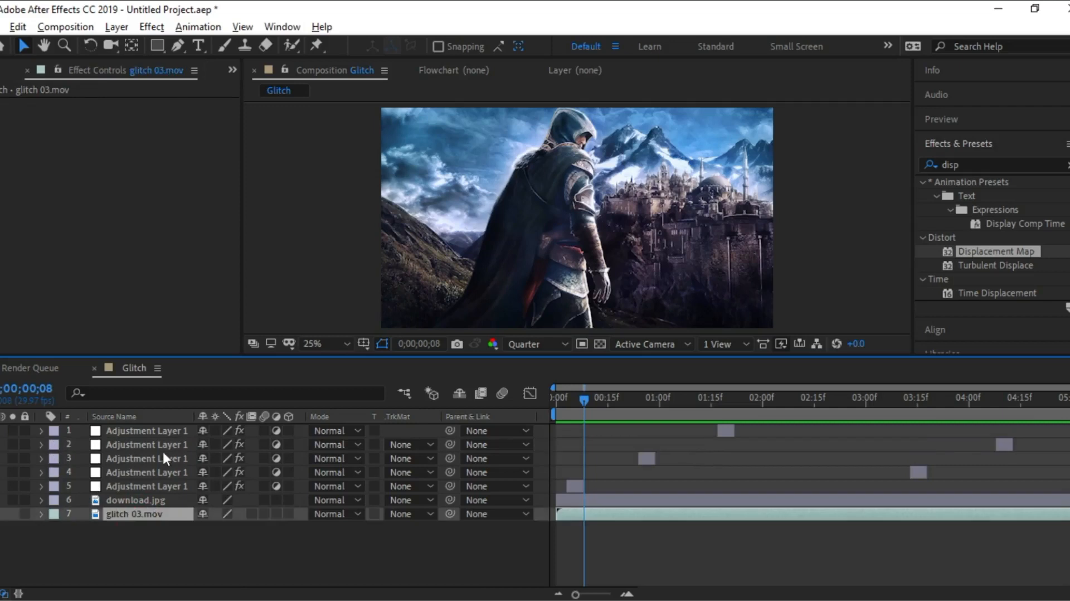
pyautogui.keyDown('shift'); pyautogui.click(159, 430); pyautogui.keyUp('shift')
pyautogui.rightClick(166, 451)
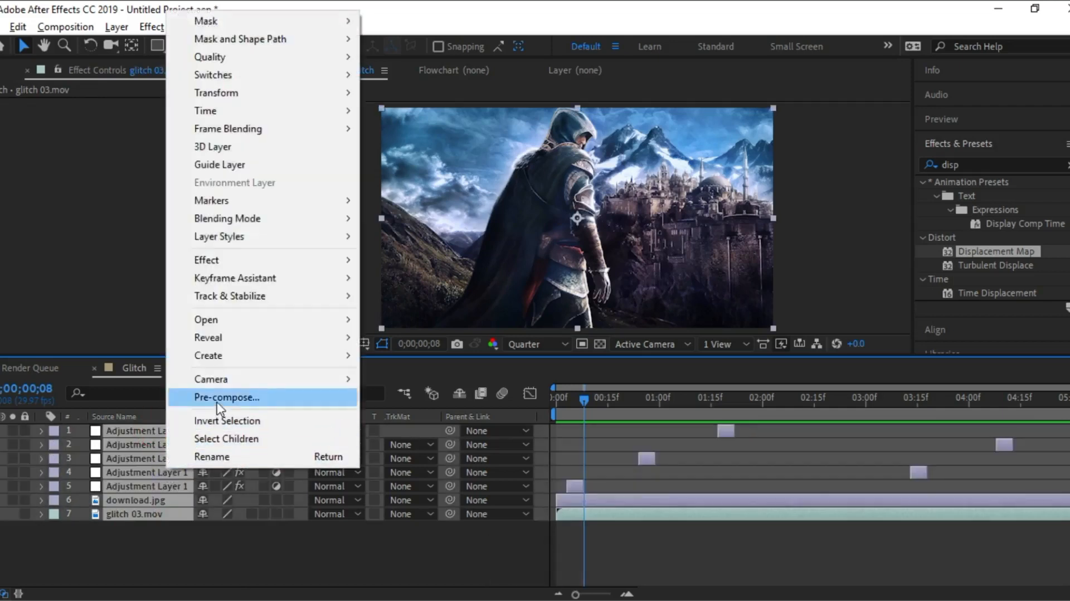
pyautogui.click(217, 398)
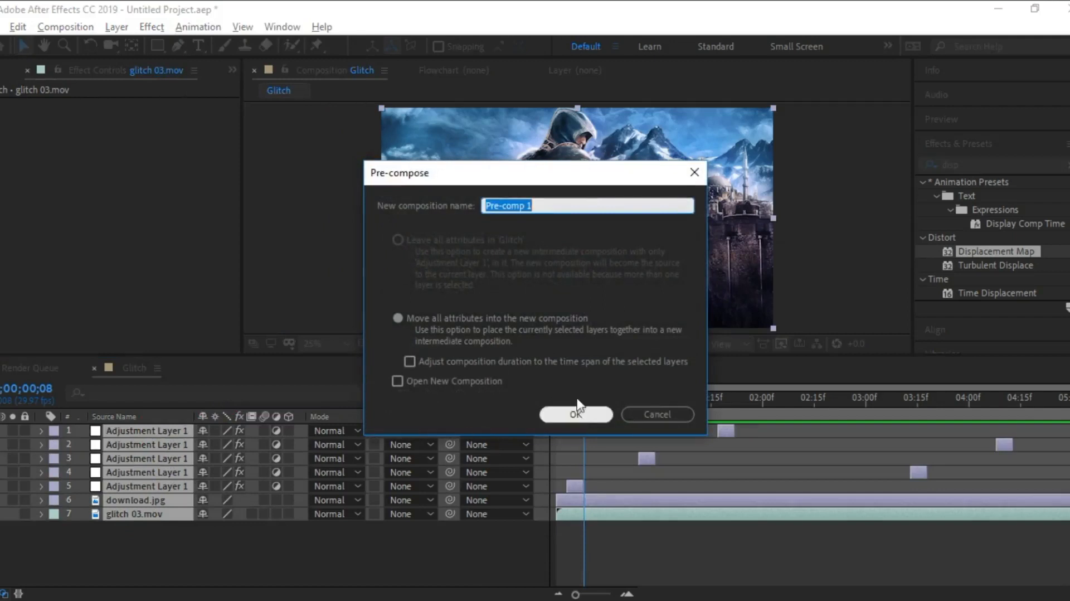
pyautogui.write('Glitch')
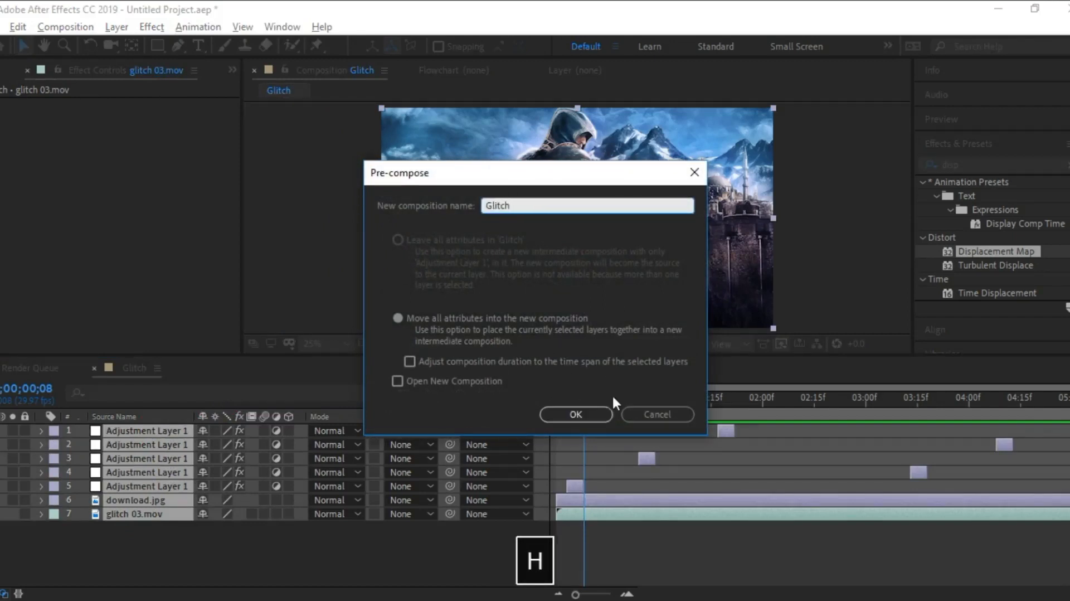
pyautogui.click(566, 411)
pyautogui.click(288, 493)
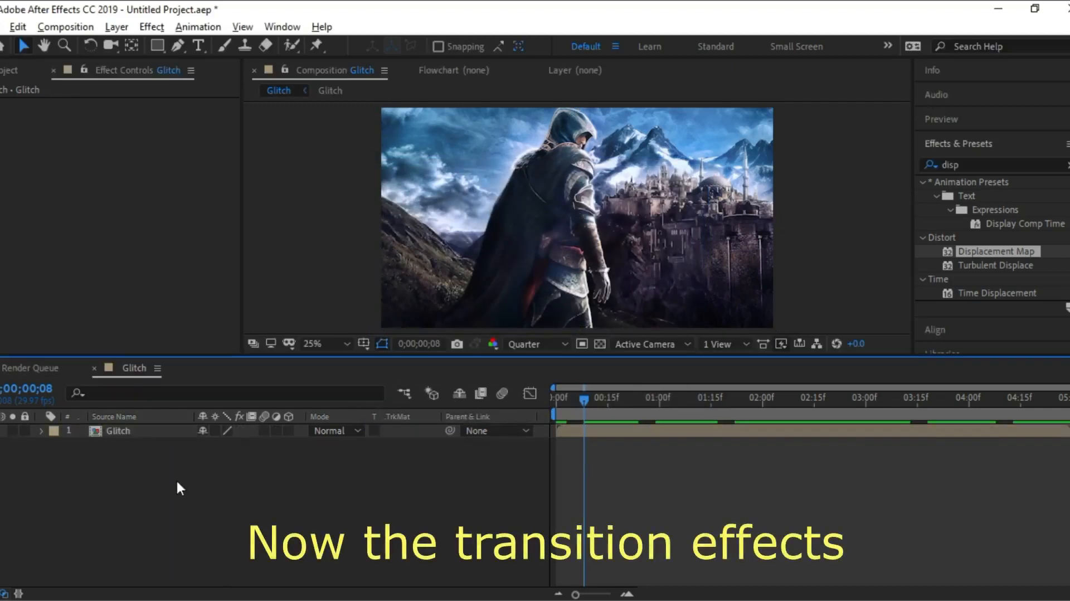
# Step: Create a new shape layer above the Glitch pre-comp and add a polystar path to it
pyautogui.rightClick(178, 497)
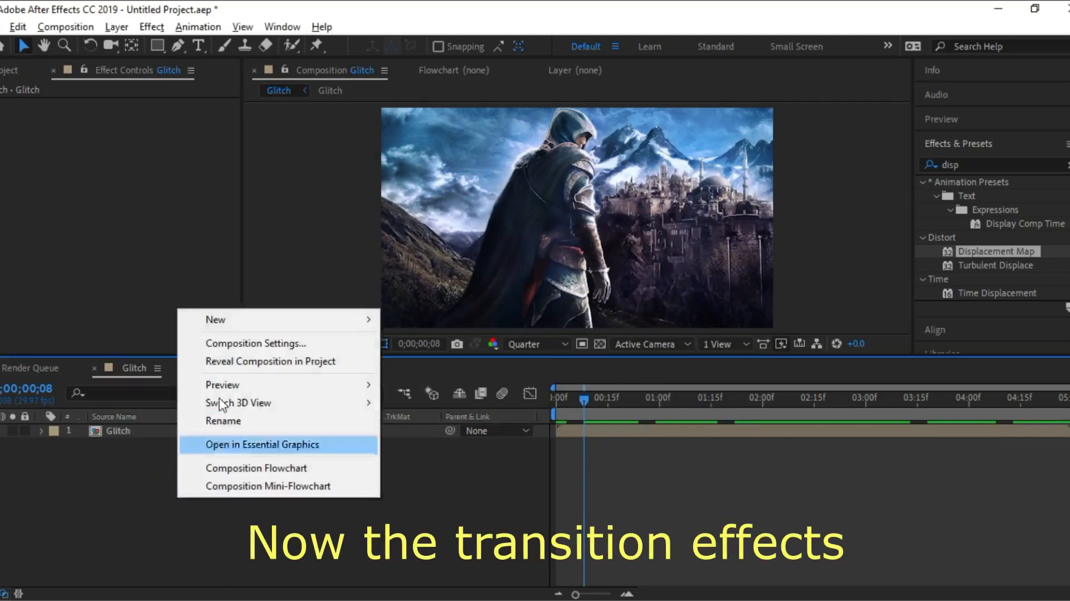
pyautogui.moveTo(257, 326)
pyautogui.click(450, 435)
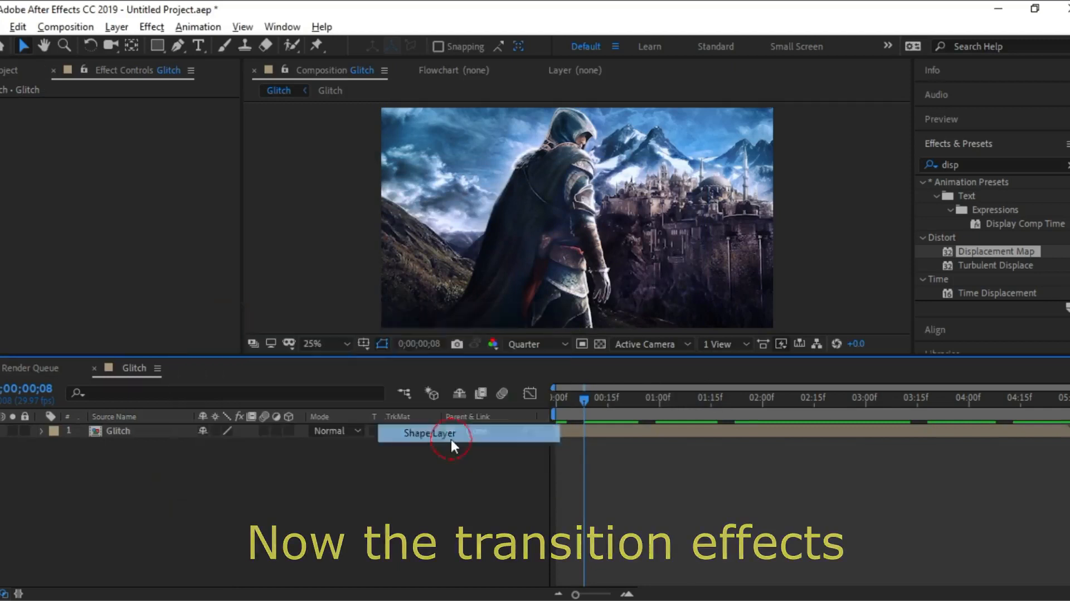
pyautogui.press('q')
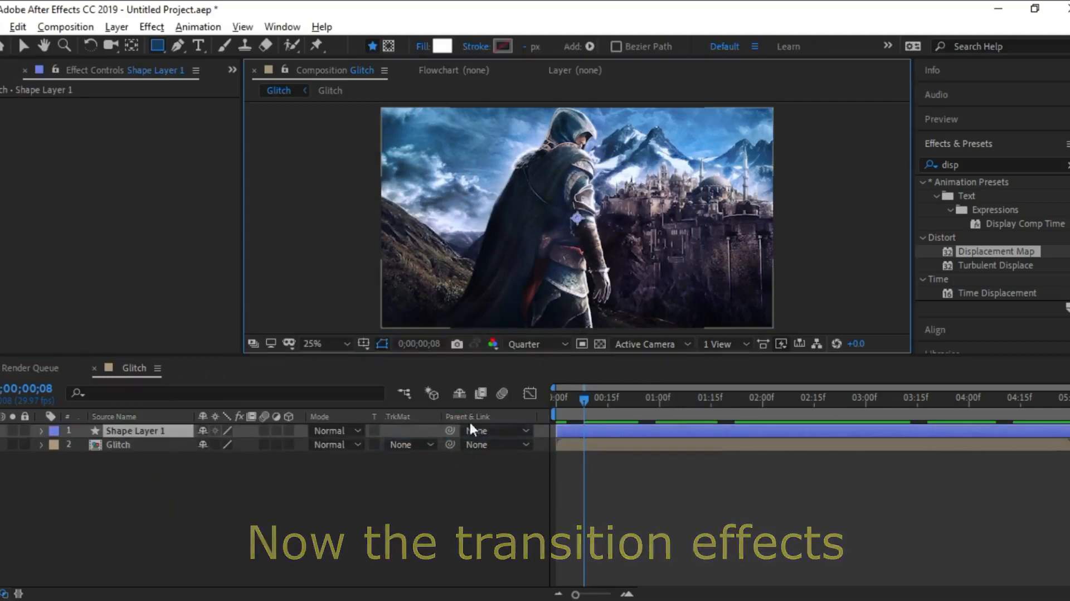
pyautogui.click(589, 47)
pyautogui.click(645, 112)
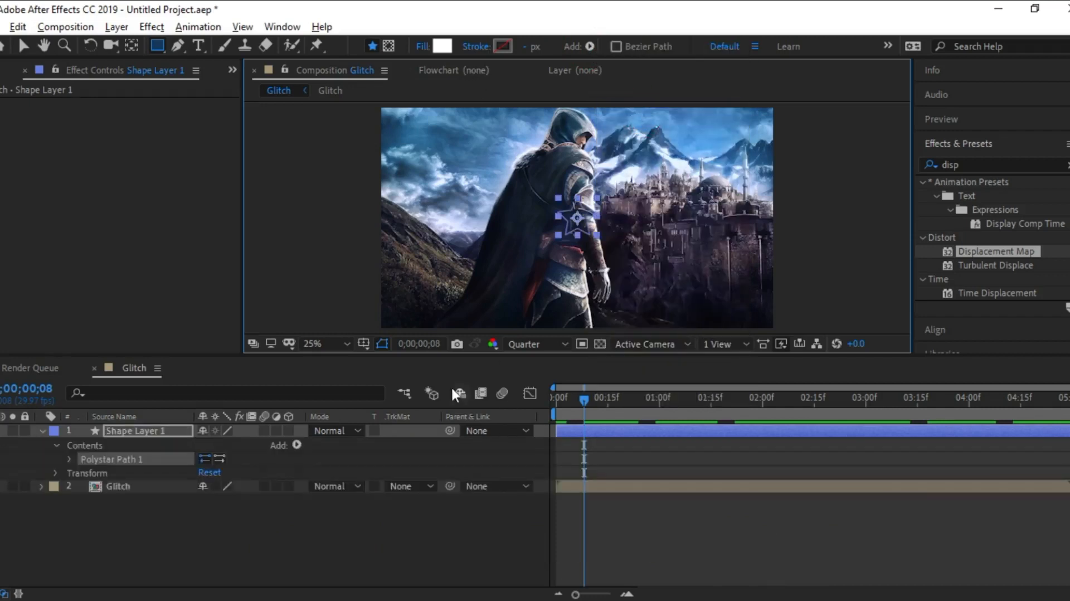
# Step: Add a fill to the polystar and set its color to white
pyautogui.click(589, 46)
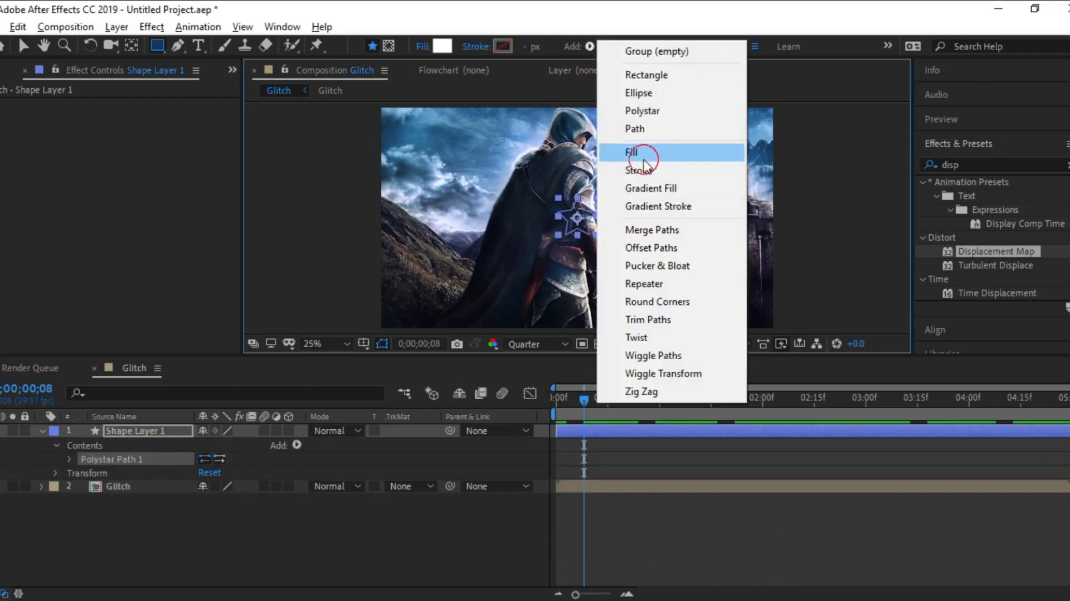
pyautogui.click(642, 149)
pyautogui.click(443, 48)
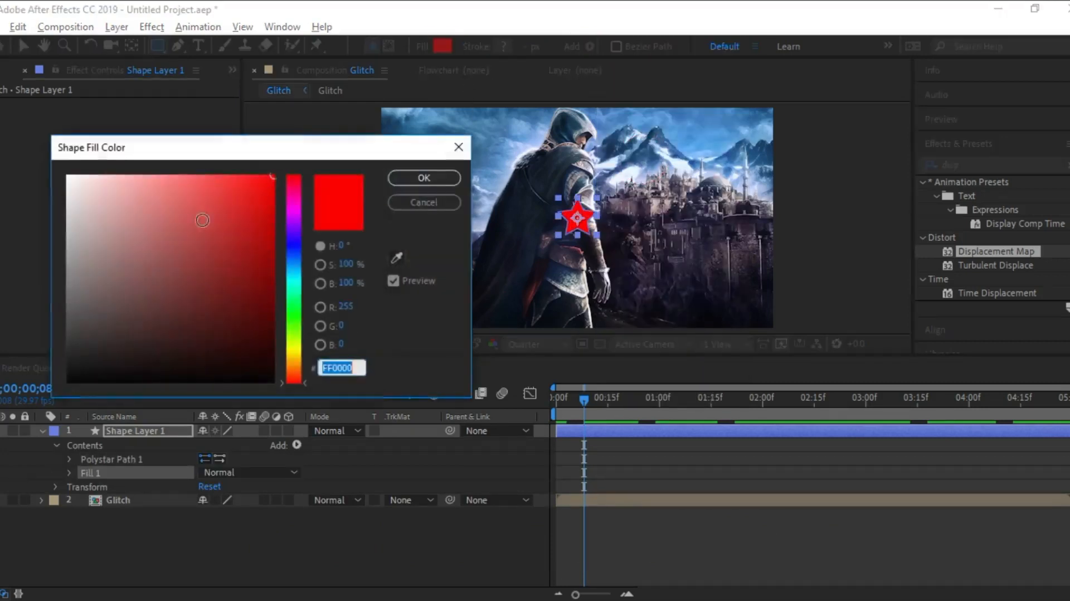
pyautogui.moveTo(215, 211); pyautogui.dragTo(36, 143)
pyautogui.click(423, 177)
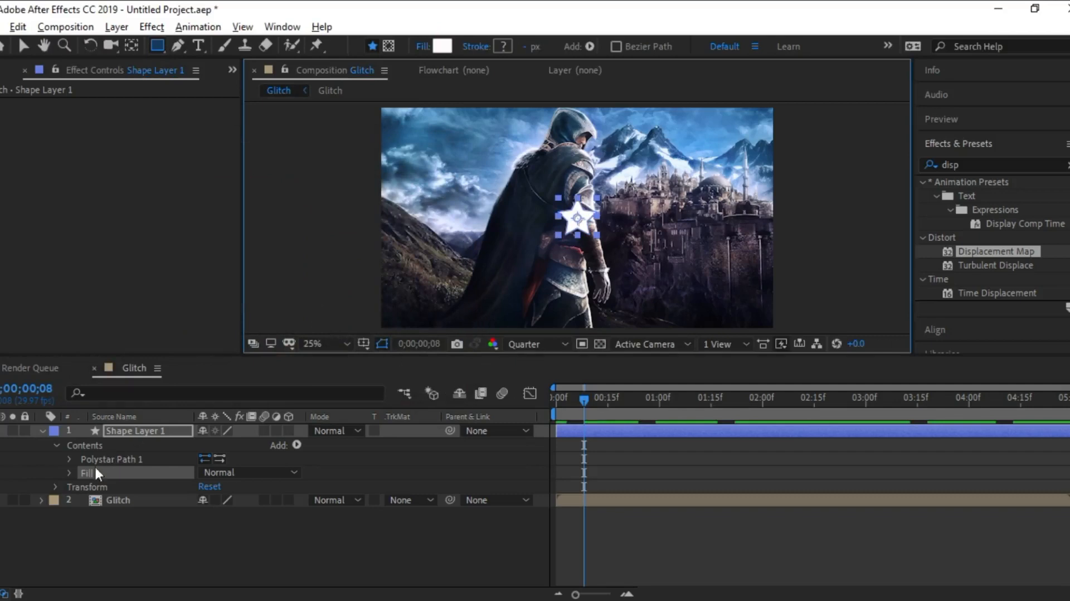
# Step: Turn the star into a hexagon by setting its Points to 3 and Inner Radius to 100
pyautogui.click(69, 458)
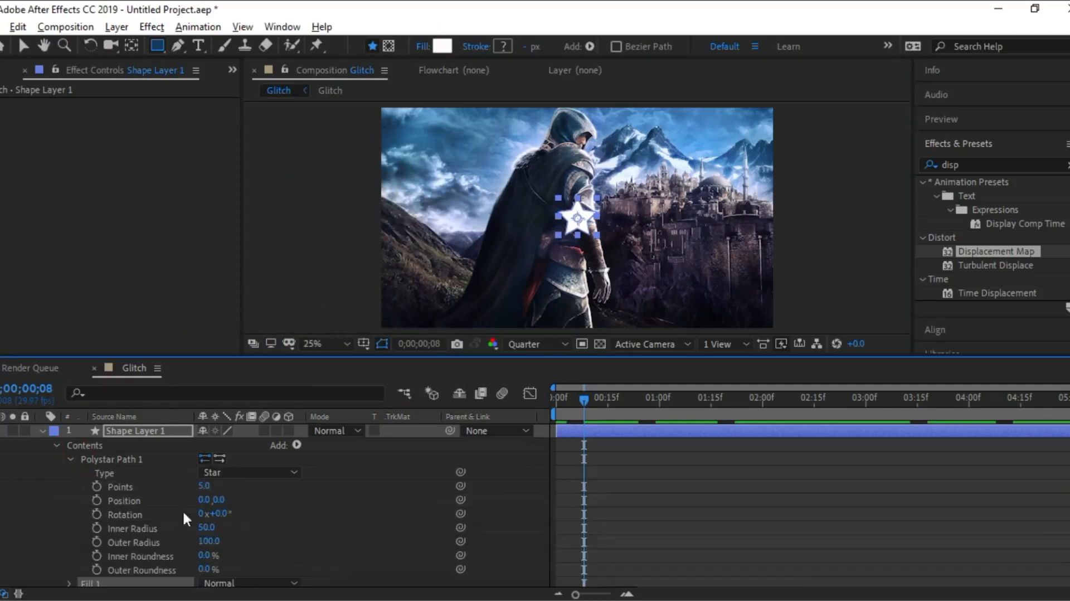
pyautogui.write('3')
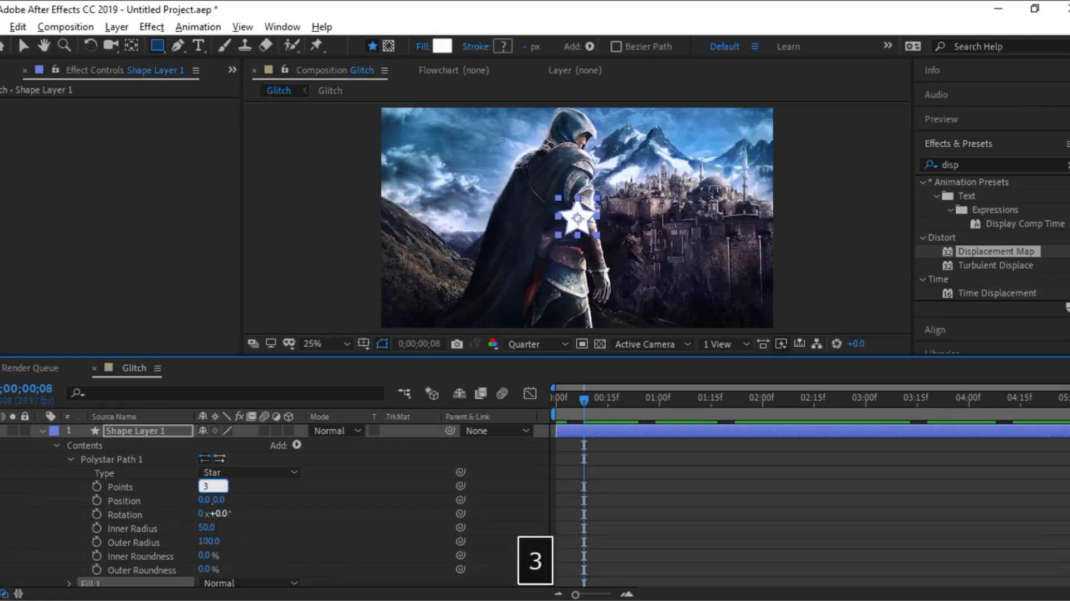
pyautogui.click(207, 527)
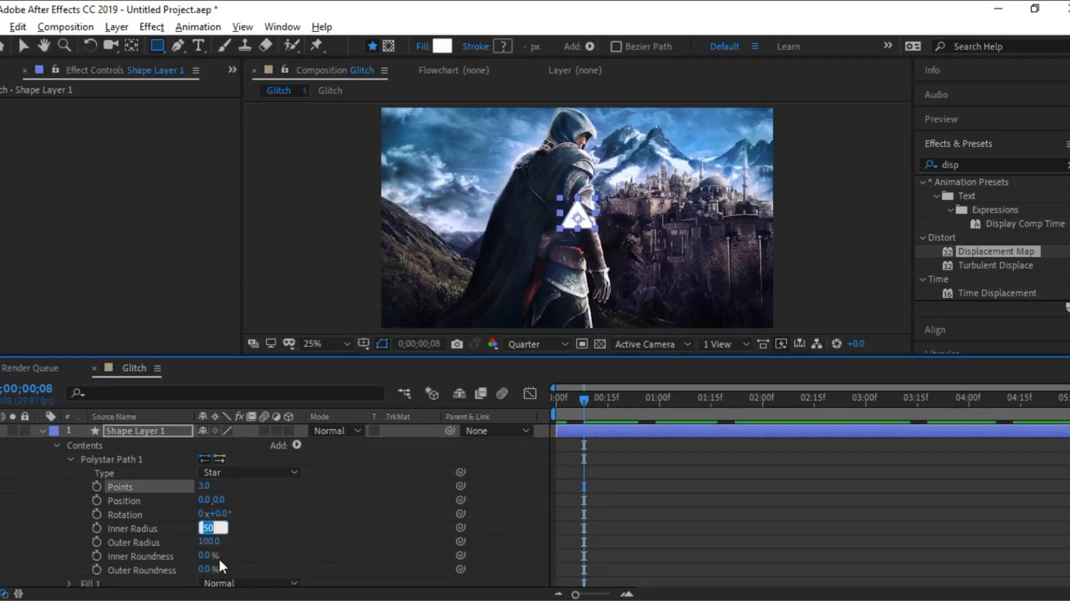
pyautogui.write('100')
pyautogui.press('Return')
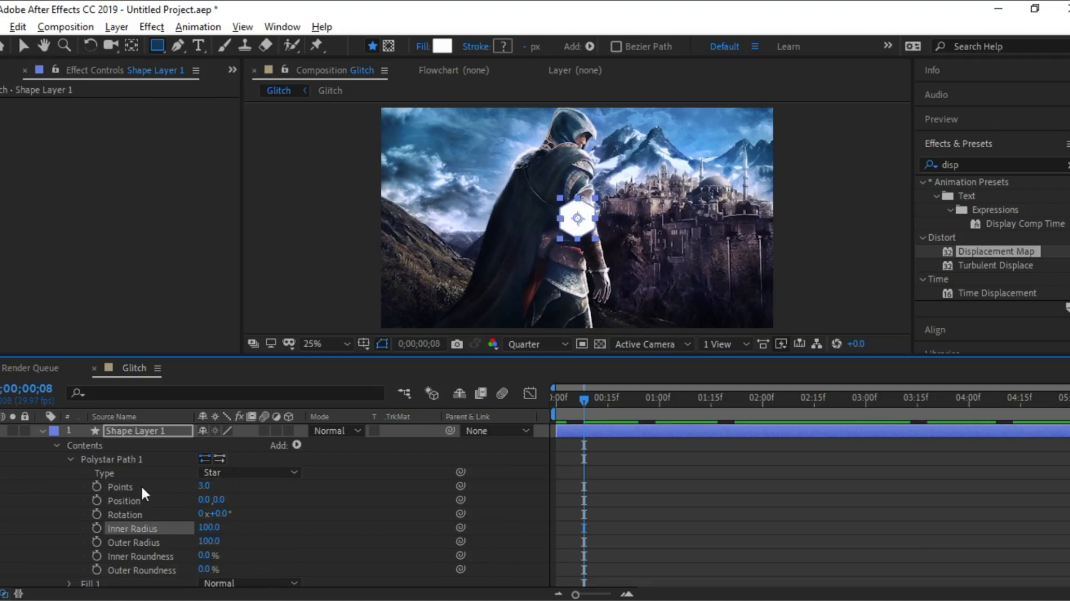
pyautogui.click(71, 459)
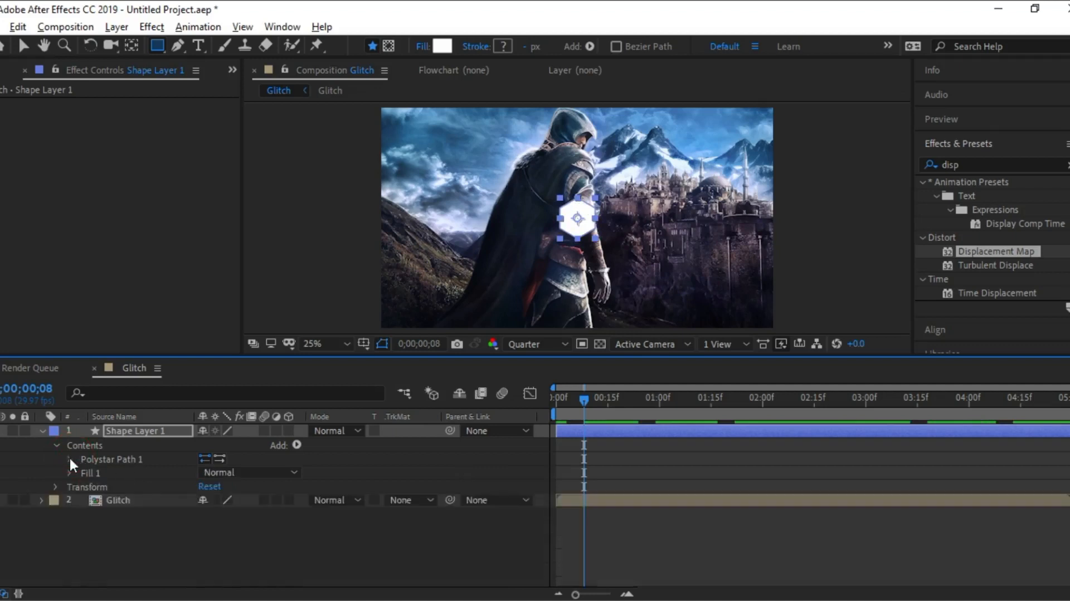
# Step: Add a Scale keyframe to the shape layer at the first frame
pyautogui.click(55, 486)
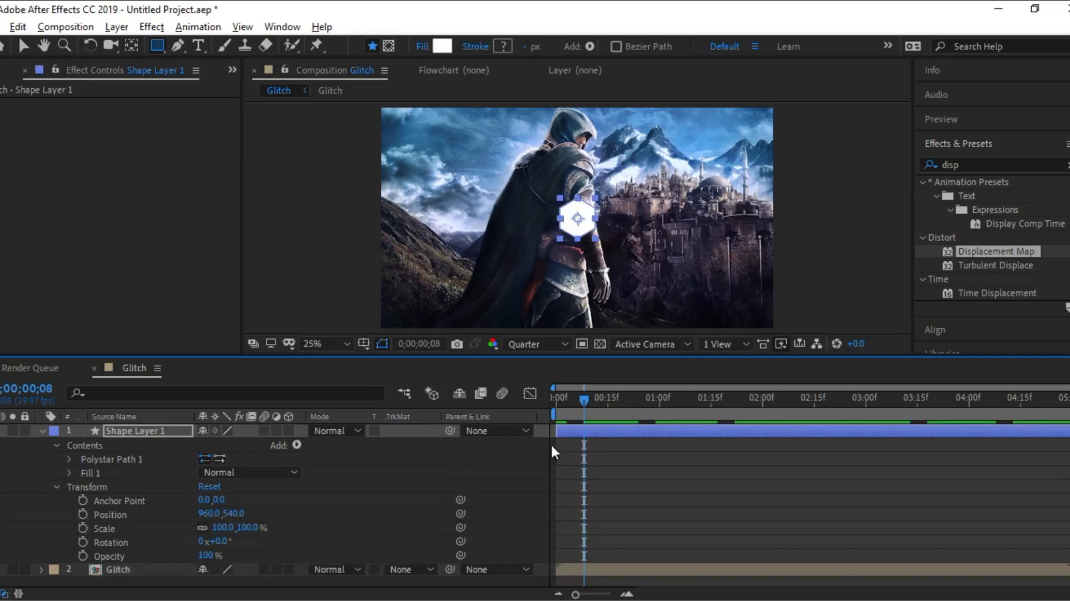
pyautogui.moveTo(583, 399); pyautogui.dragTo(543, 400)
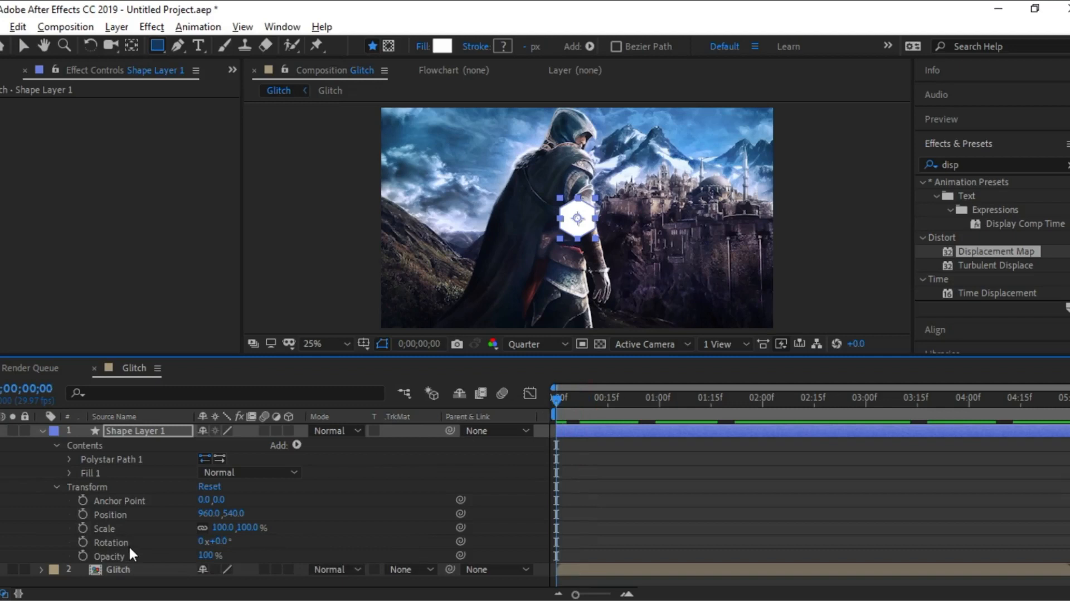
pyautogui.click(84, 527)
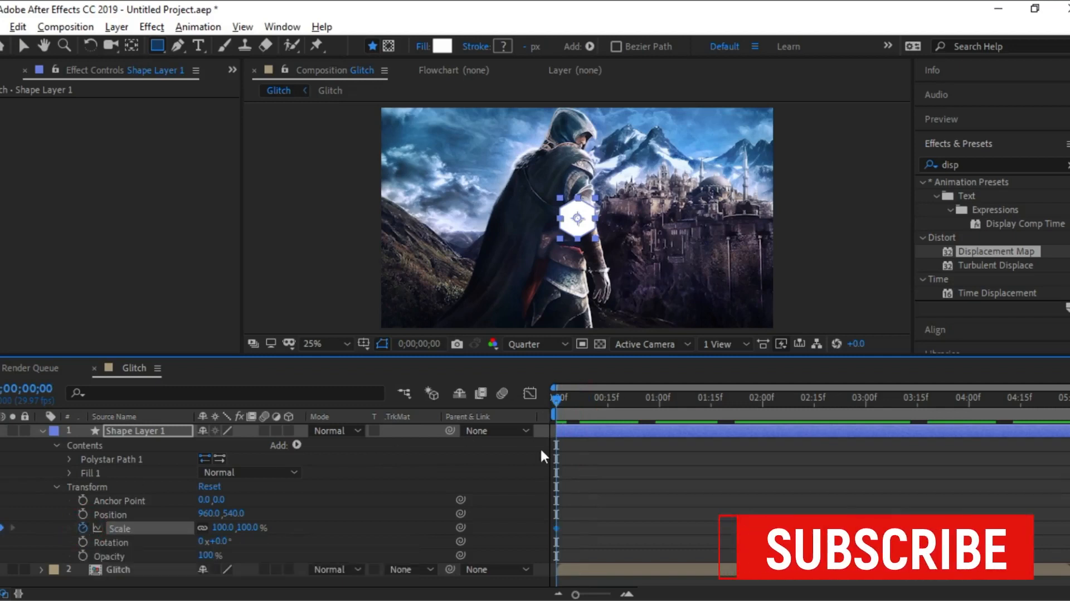
# Step: At 0;00;01;00, set the shape layer's Scale to 1115% so the hexagon grows to fill the frame
pyautogui.hotkey('ctrl', 'shift', 'Right')
pyautogui.hotkey('ctrl', 'shift', 'Right')
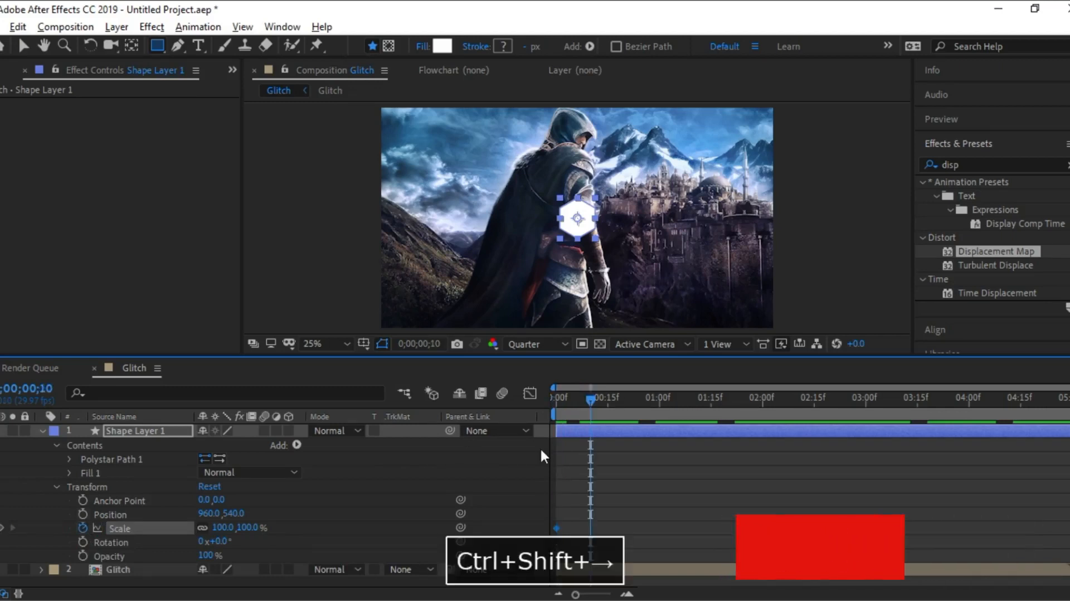
pyautogui.hotkey('ctrl', 'shift', 'Right')
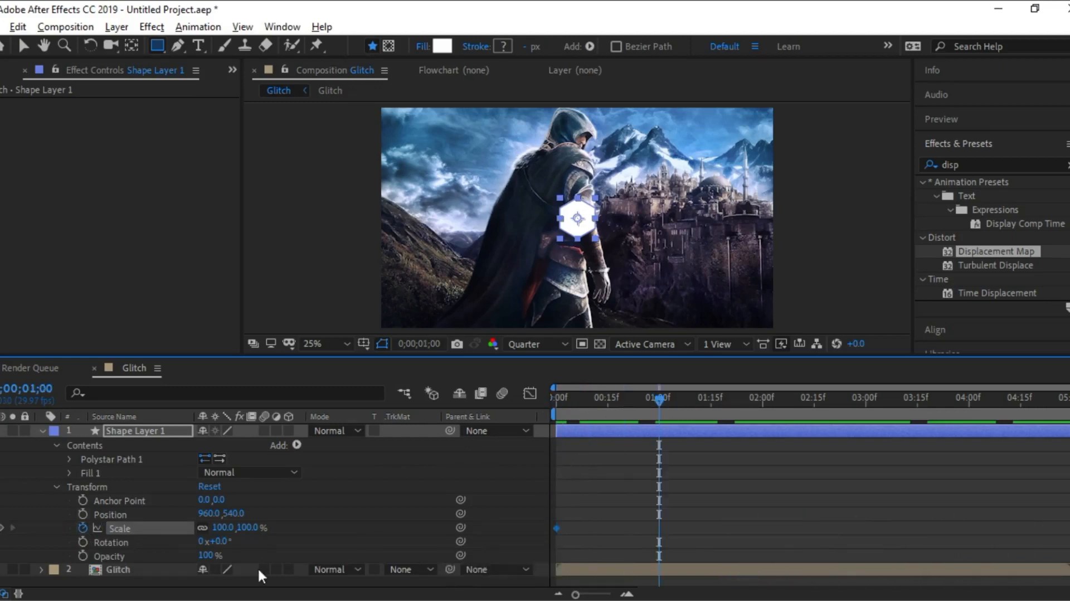
pyautogui.click(245, 527)
pyautogui.write('115')
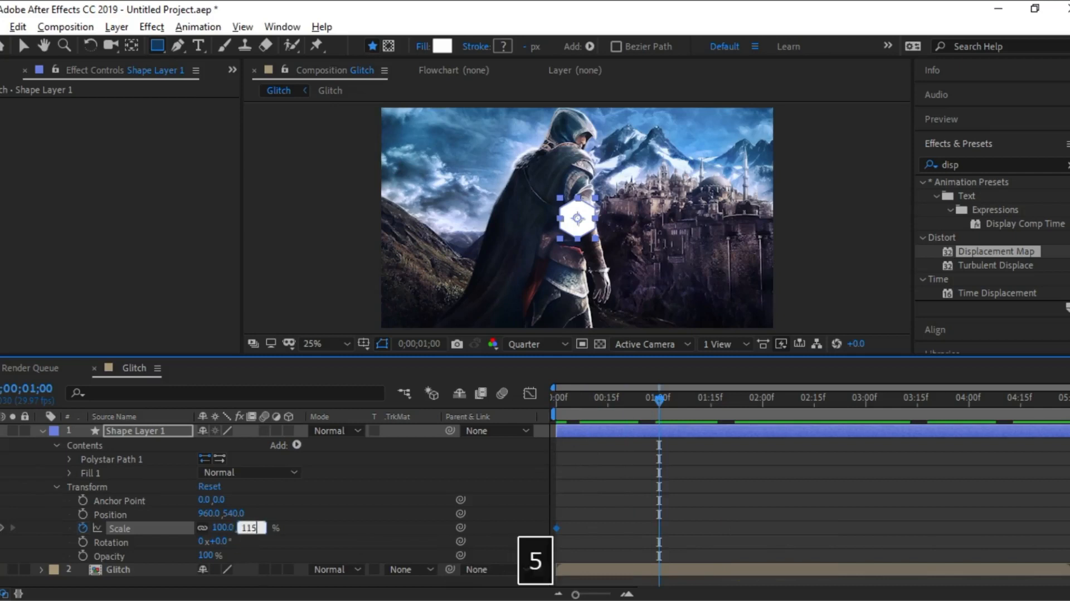
pyautogui.press('BackSpace')
pyautogui.write('15')
pyautogui.press('Return')
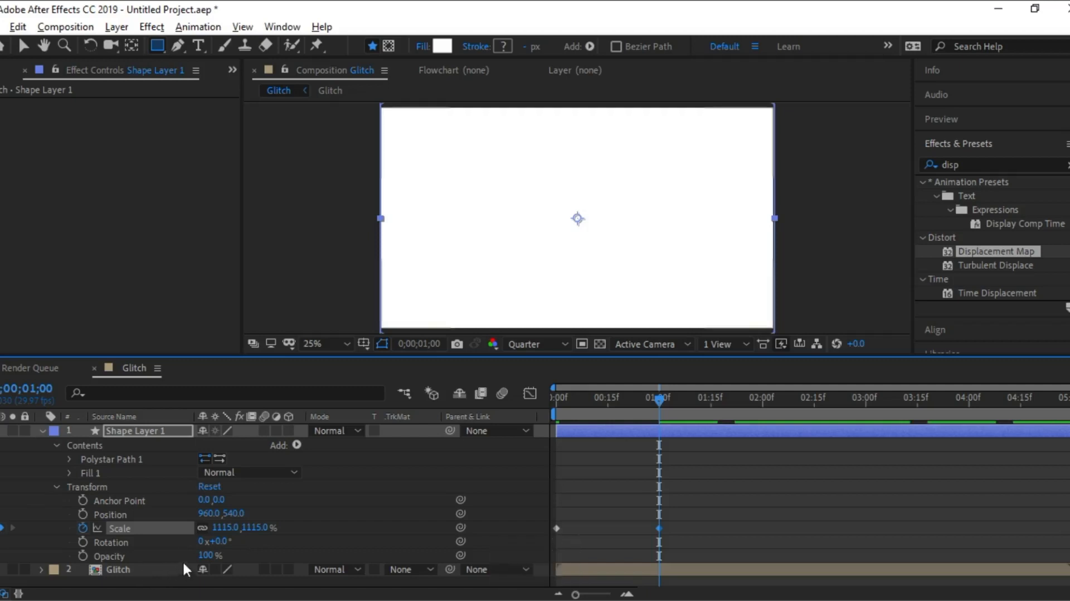
# Step: Raise the 1-second Scale keyframe to 1134% while checking coverage at reduced opacity, restore opacity to 100%, and show only the keyframed properties
pyautogui.moveTo(203, 556); pyautogui.dragTo(192, 557)
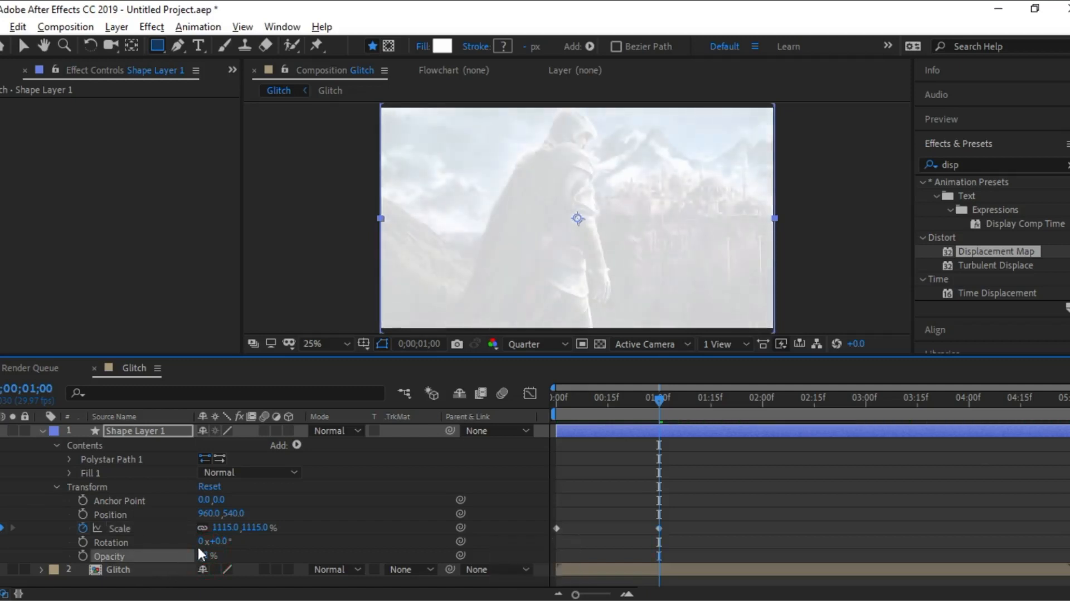
pyautogui.moveTo(259, 529); pyautogui.dragTo(271, 534)
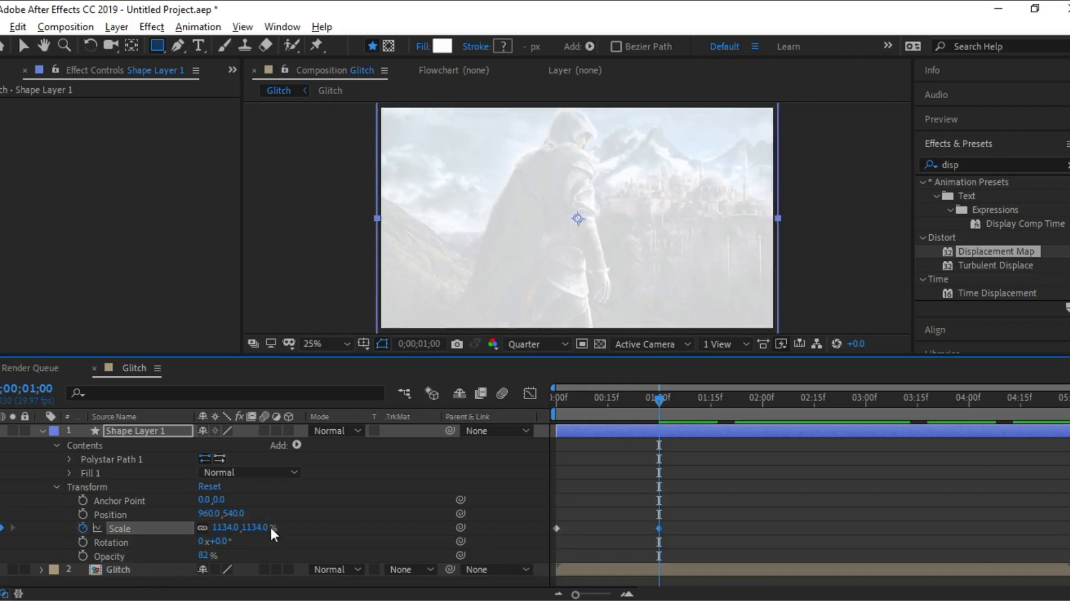
pyautogui.moveTo(203, 555); pyautogui.dragTo(305, 555)
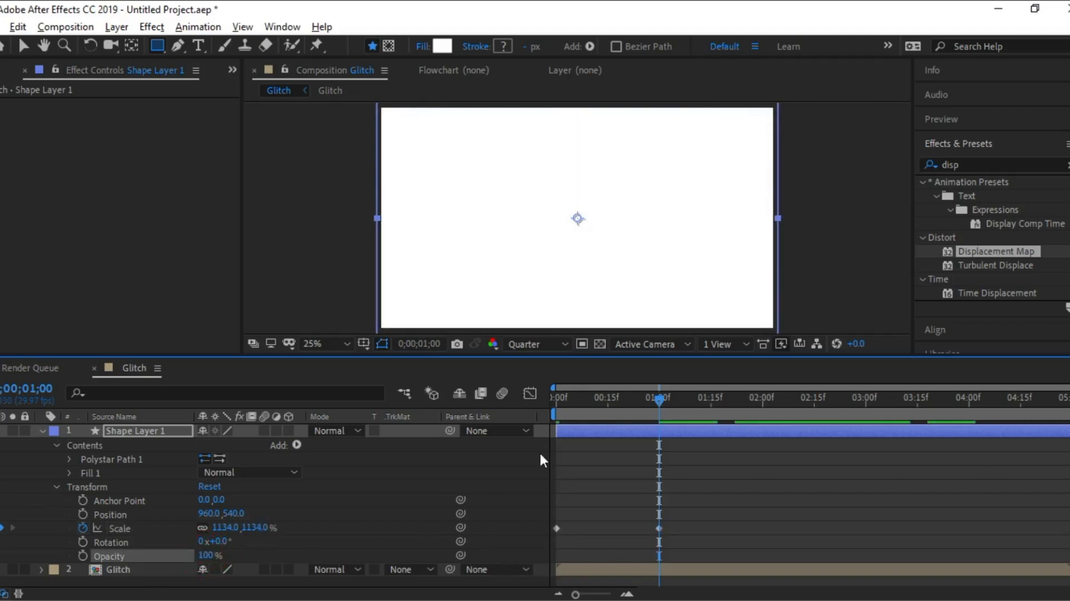
pyautogui.click(147, 429)
pyautogui.press('u')
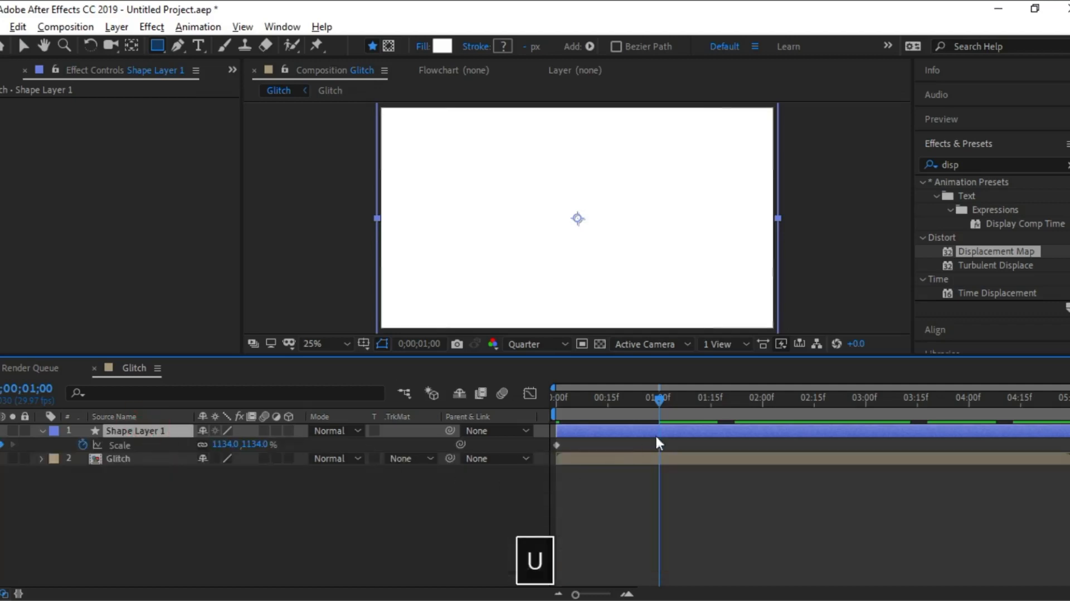
# Step: Apply Easy Ease to both Scale keyframes of the shape layer and collapse its properties
pyautogui.moveTo(674, 440); pyautogui.dragTo(554, 447)
pyautogui.rightClick(556, 444)
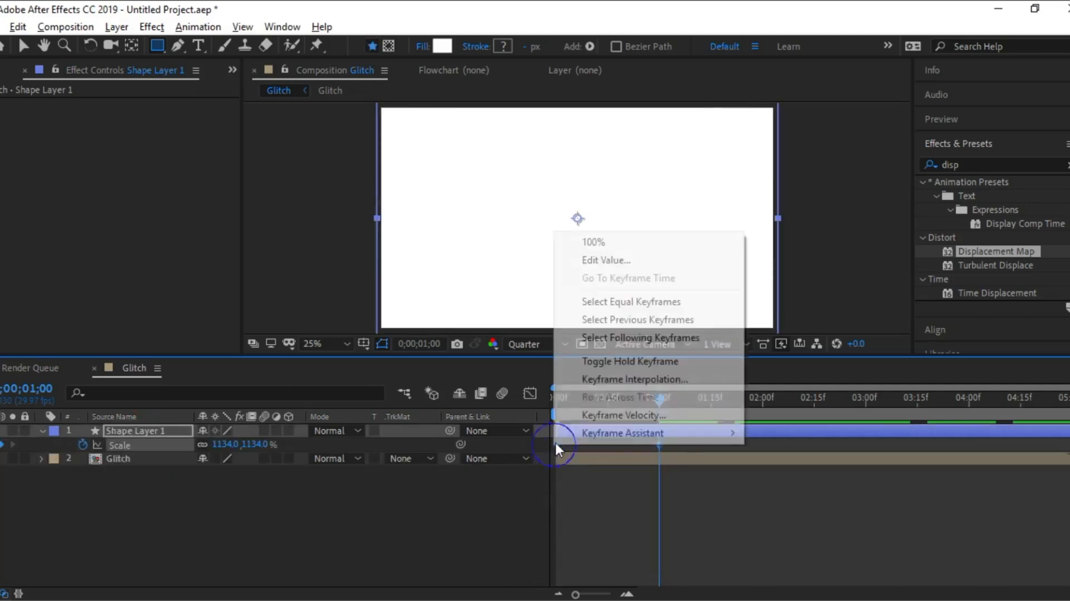
pyautogui.moveTo(677, 433)
pyautogui.click(781, 484)
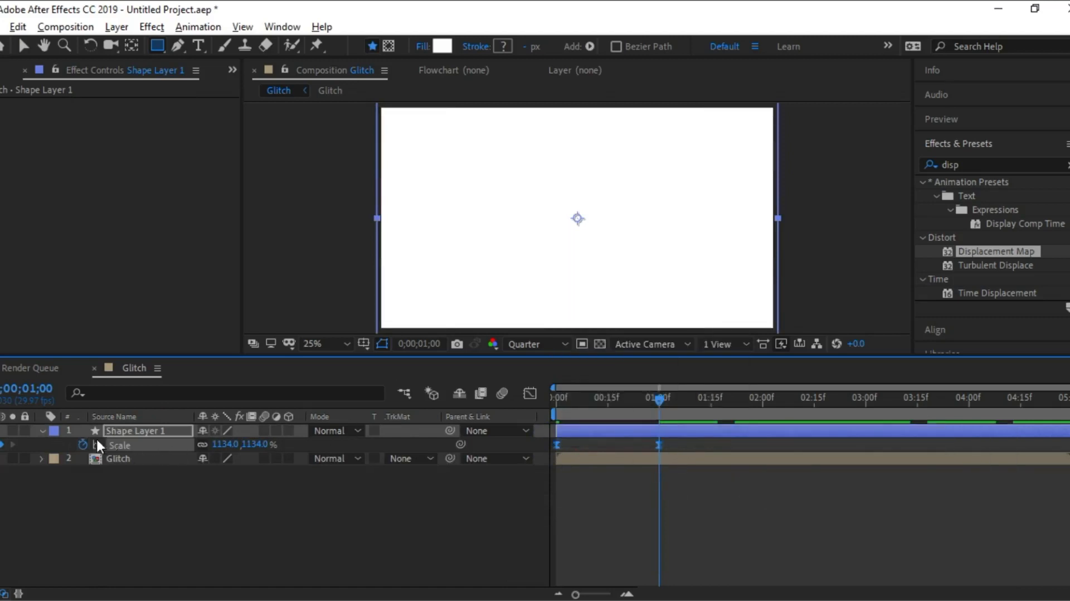
pyautogui.click(42, 431)
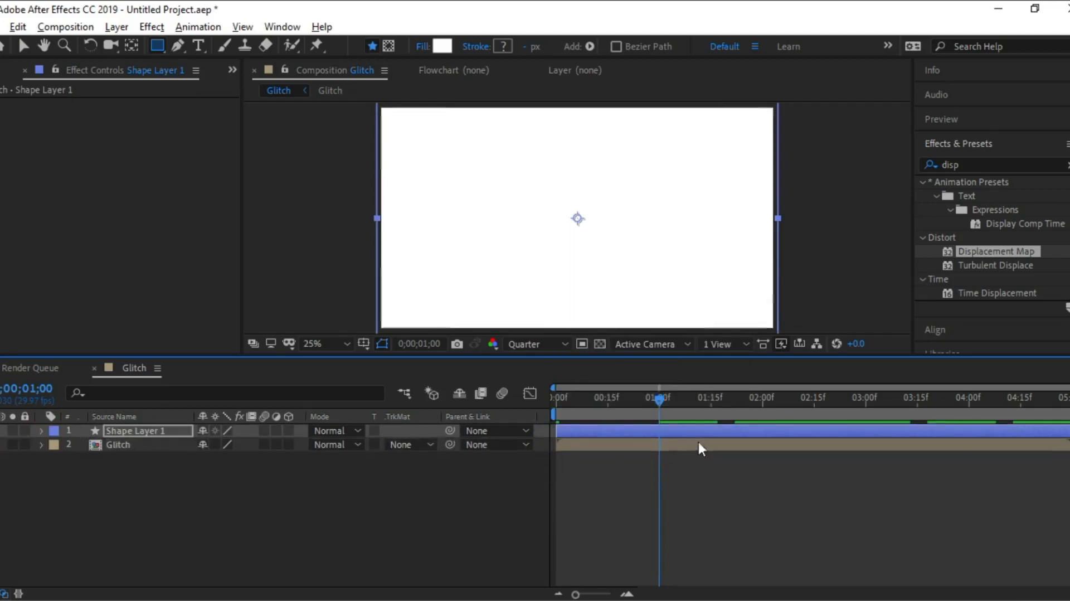
# Step: Set the Glitch layer's track matte to the alpha of Shape Layer 1 and preview the hexagon reveal from the first frame
pyautogui.moveTo(658, 400); pyautogui.dragTo(601, 421)
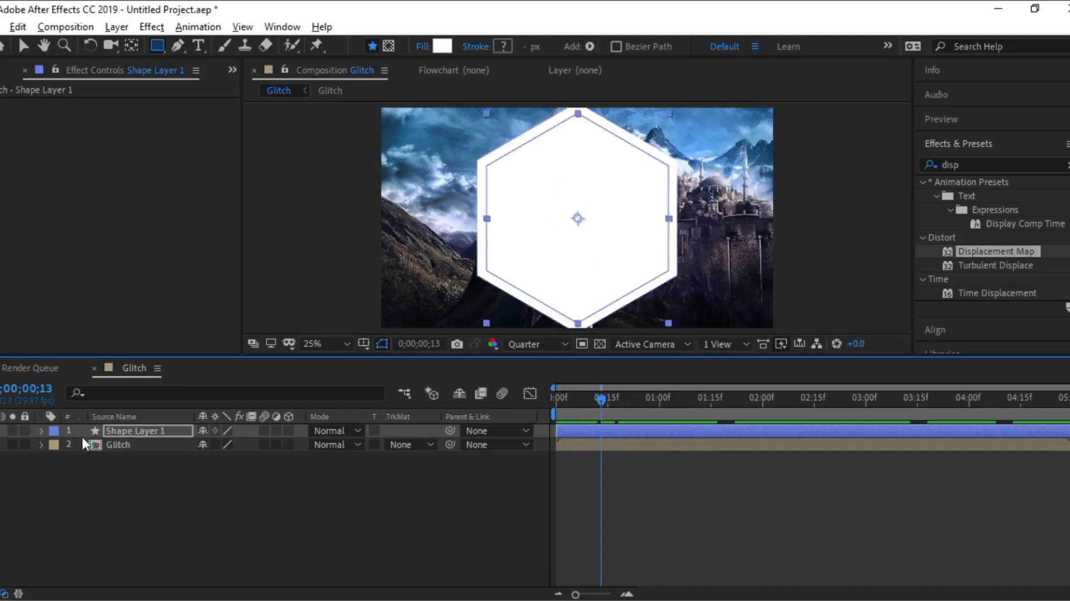
pyautogui.click(430, 444)
pyautogui.click(440, 486)
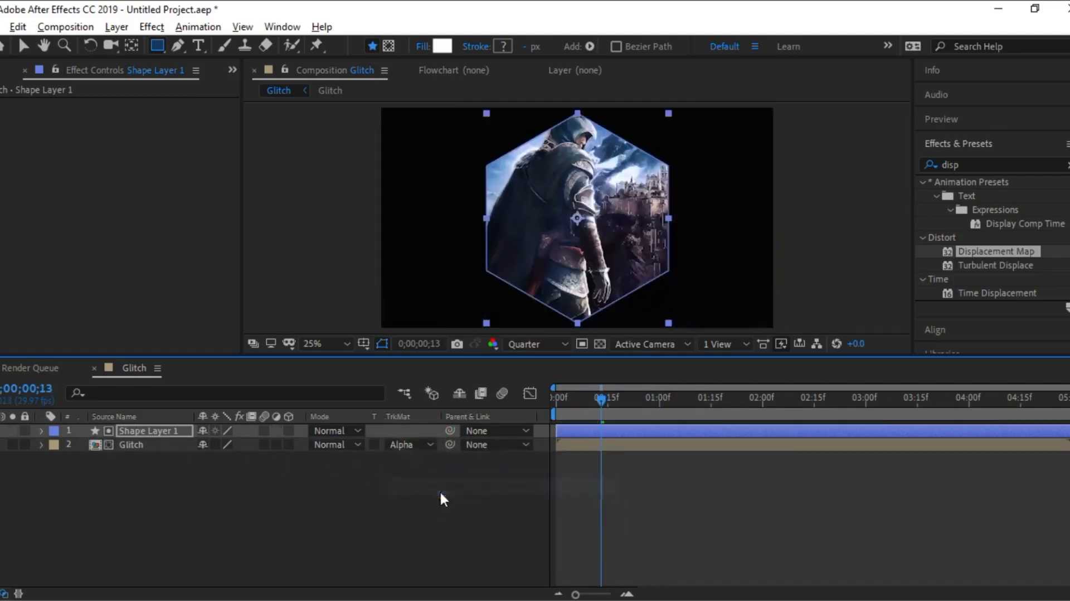
pyautogui.moveTo(600, 399); pyautogui.dragTo(544, 402)
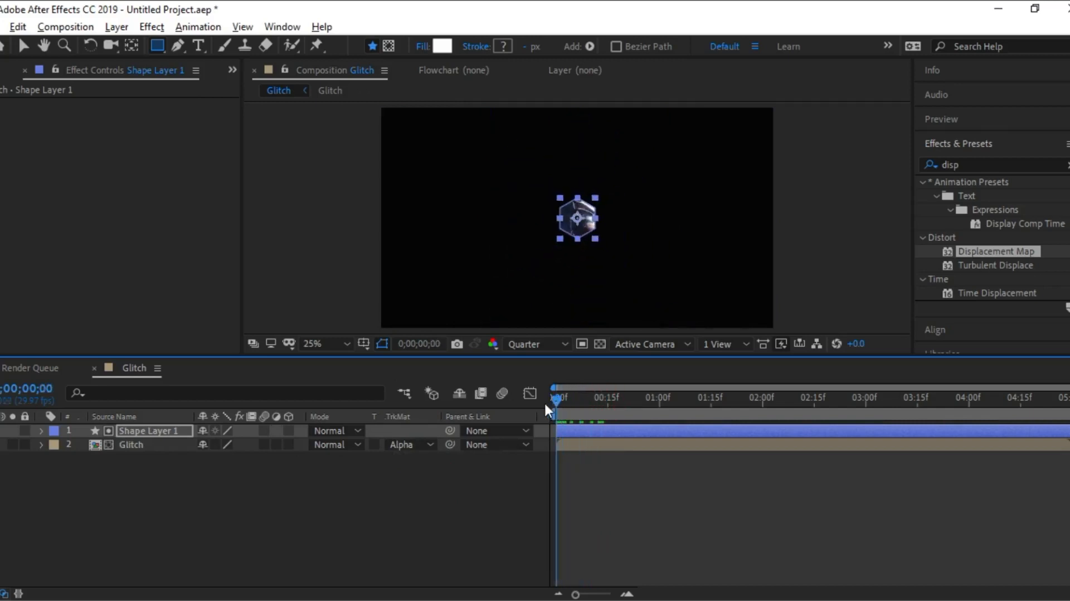
pyautogui.press('space')
pyautogui.press('space')
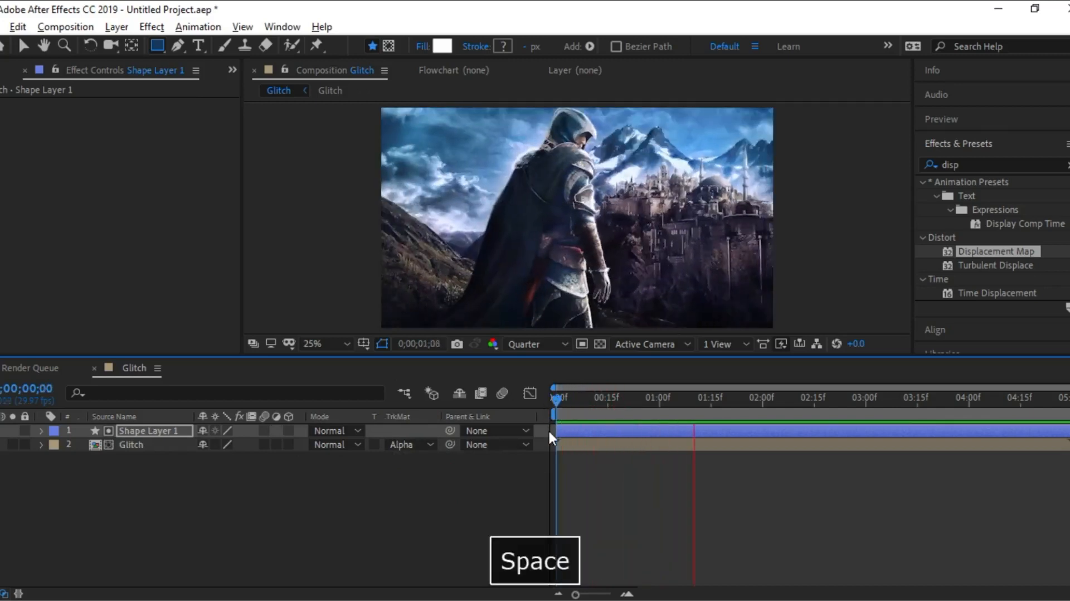
pyautogui.moveTo(680, 398); pyautogui.dragTo(551, 400)
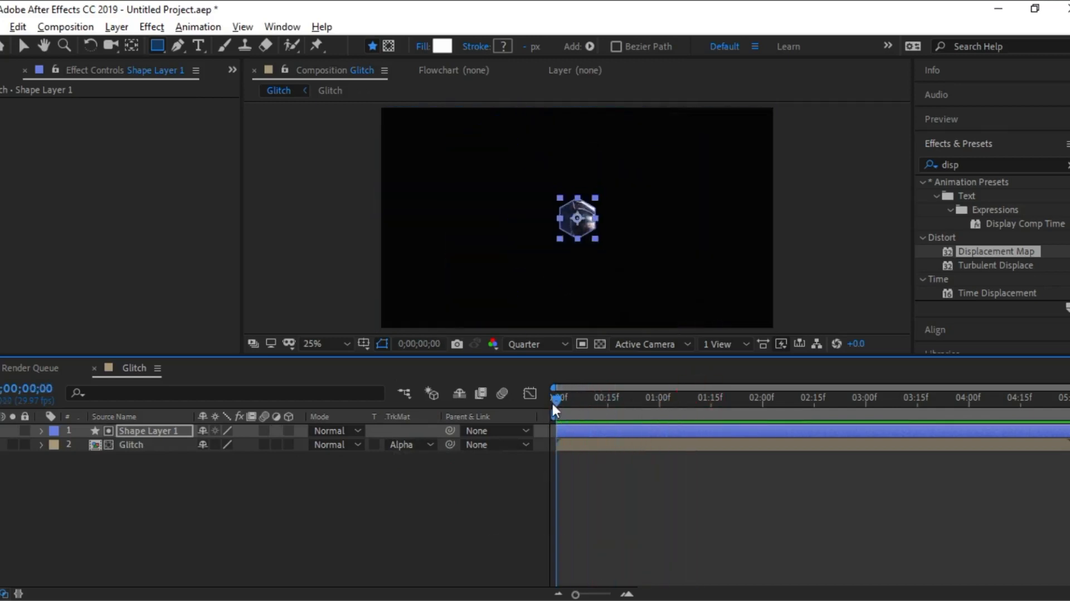
pyautogui.press('space')
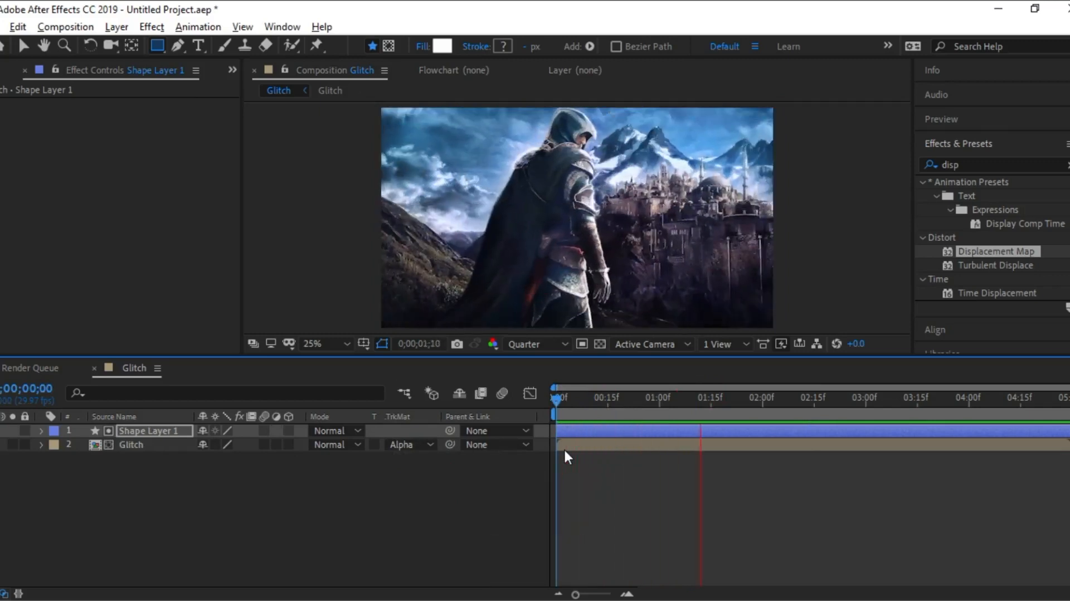
pyautogui.press('space')
# Step: Pre-compose Shape Layer 1 and the Glitch layer together into a composition named "Transition"
pyautogui.moveTo(295, 483); pyautogui.dragTo(139, 422)
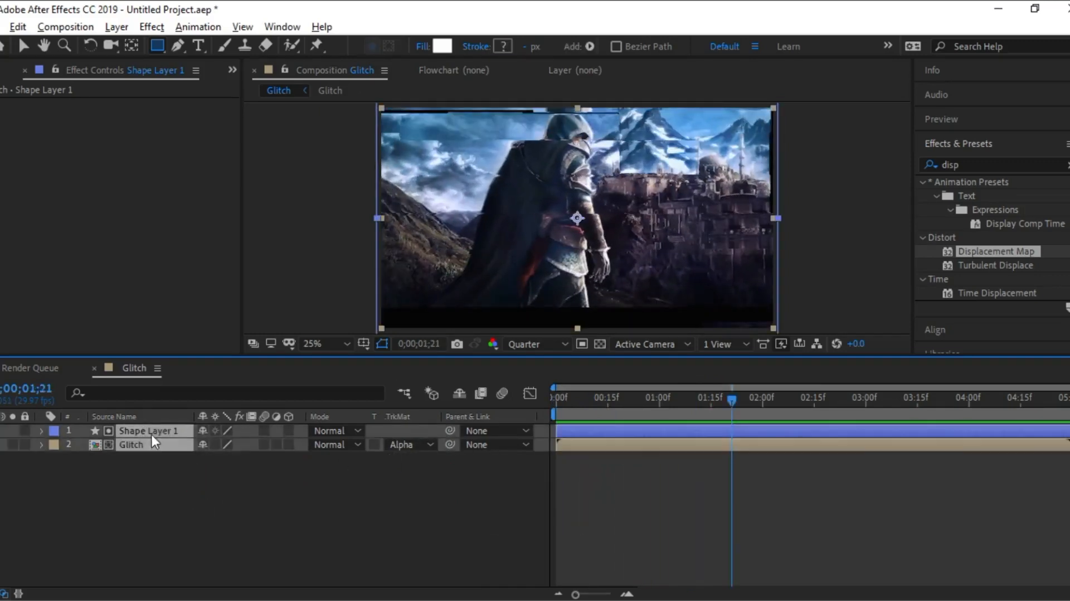
pyautogui.rightClick(152, 434)
pyautogui.click(190, 532)
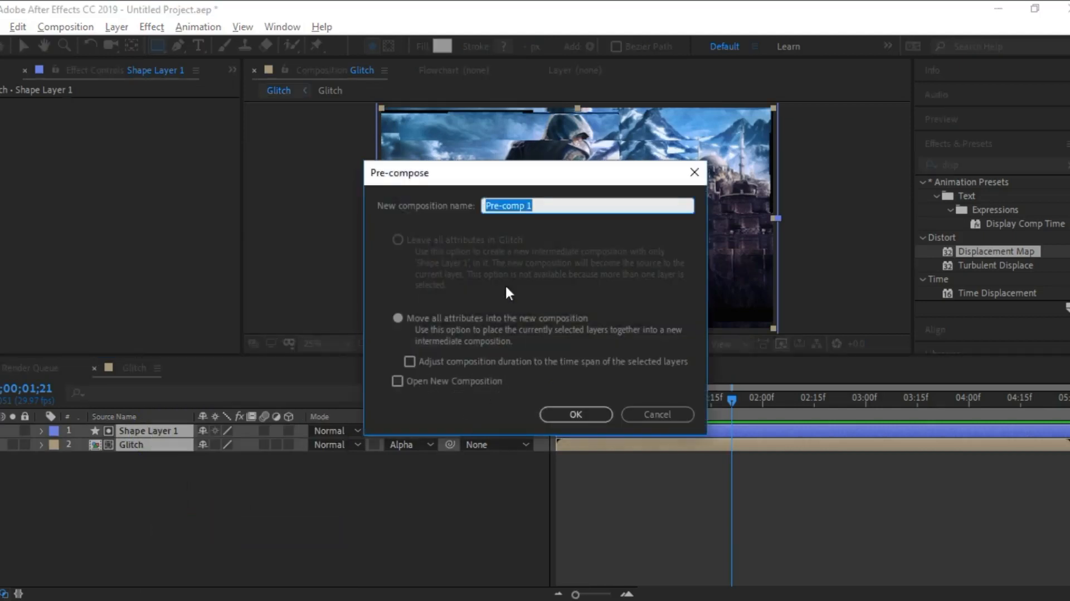
pyautogui.write('Tran')
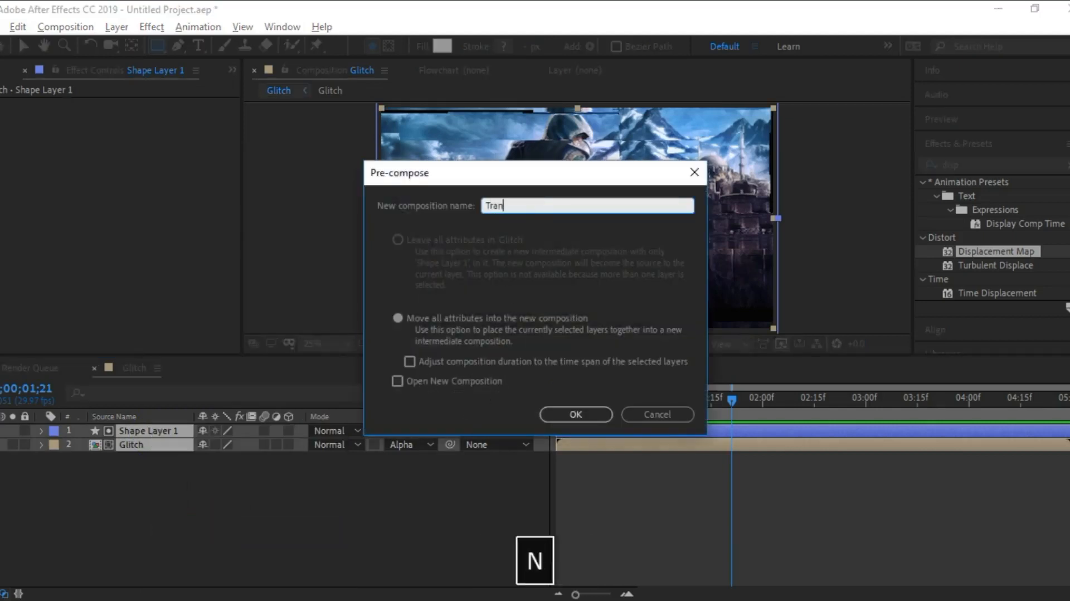
pyautogui.write('sition')
pyautogui.click(575, 414)
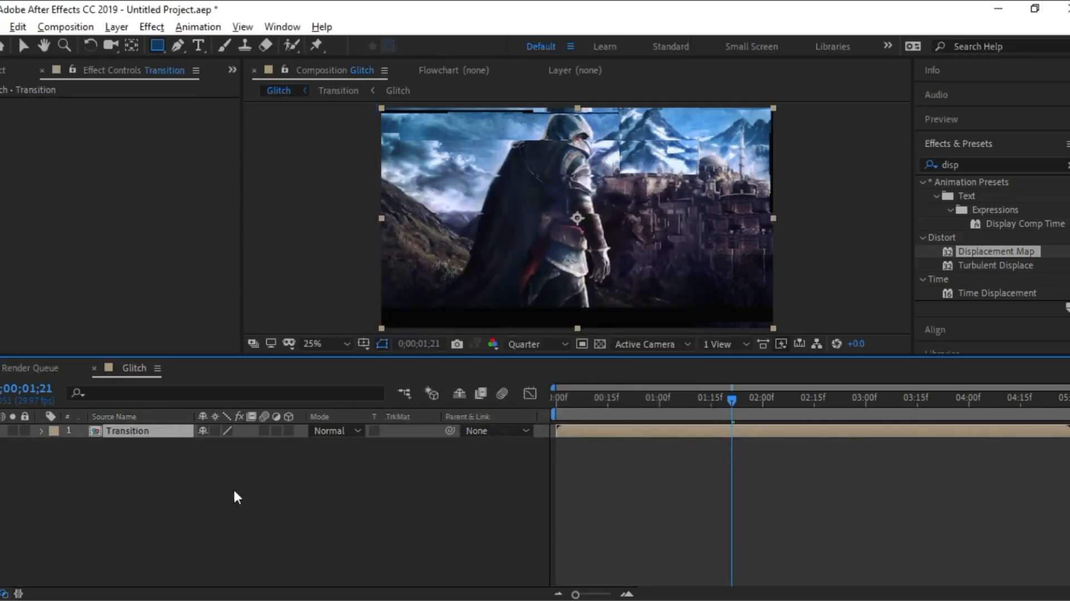
# Step: Duplicate the Transition layer twice, stagger the upper copies to start at about frames 6 and 13, and preview the result
pyautogui.click(216, 480)
pyautogui.click(151, 432)
pyautogui.hotkey('ctrl', 'd')
pyautogui.hotkey('ctrl', 'd')
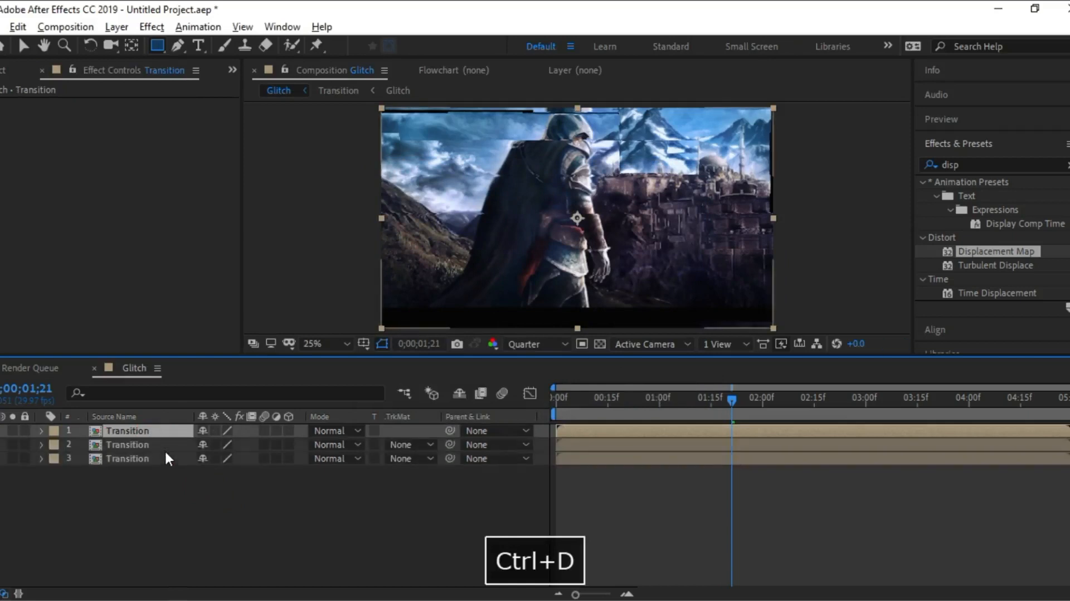
pyautogui.moveTo(571, 443); pyautogui.dragTo(540, 410)
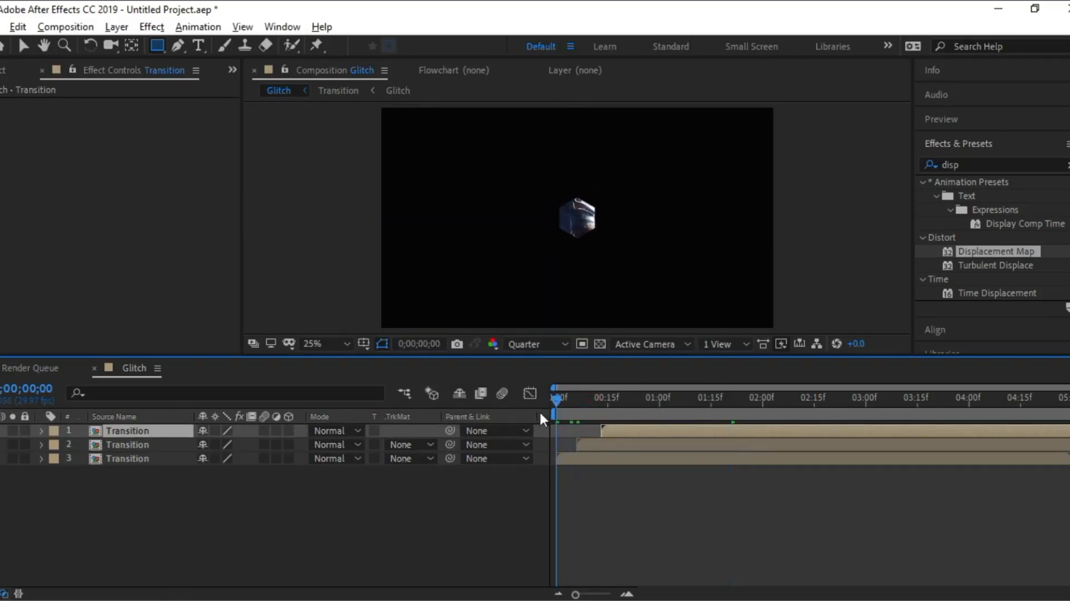
pyautogui.press('space')
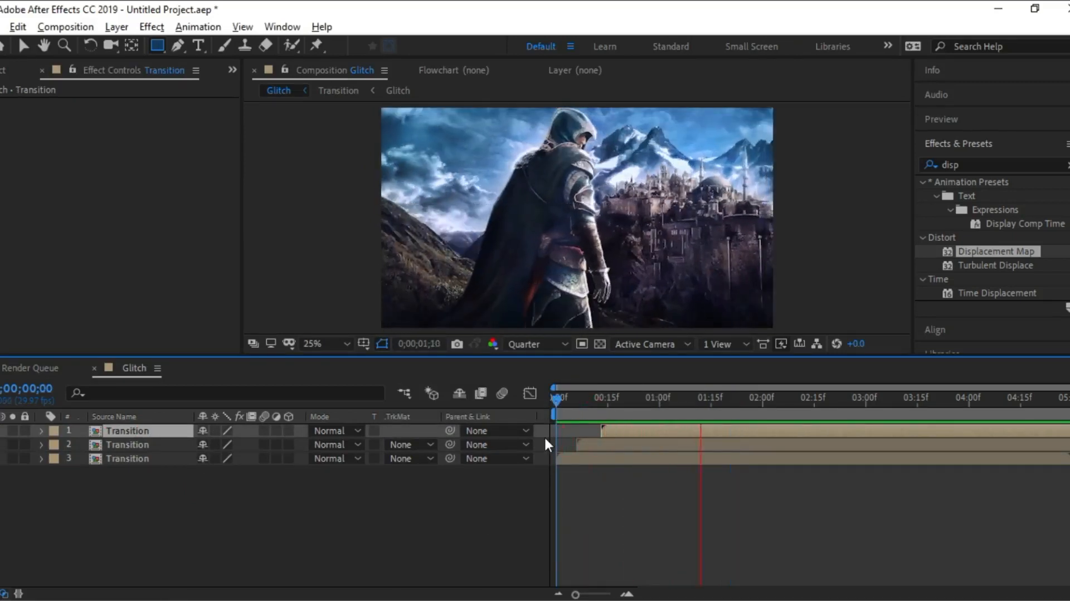
pyautogui.click(553, 412)
pyautogui.press('space')
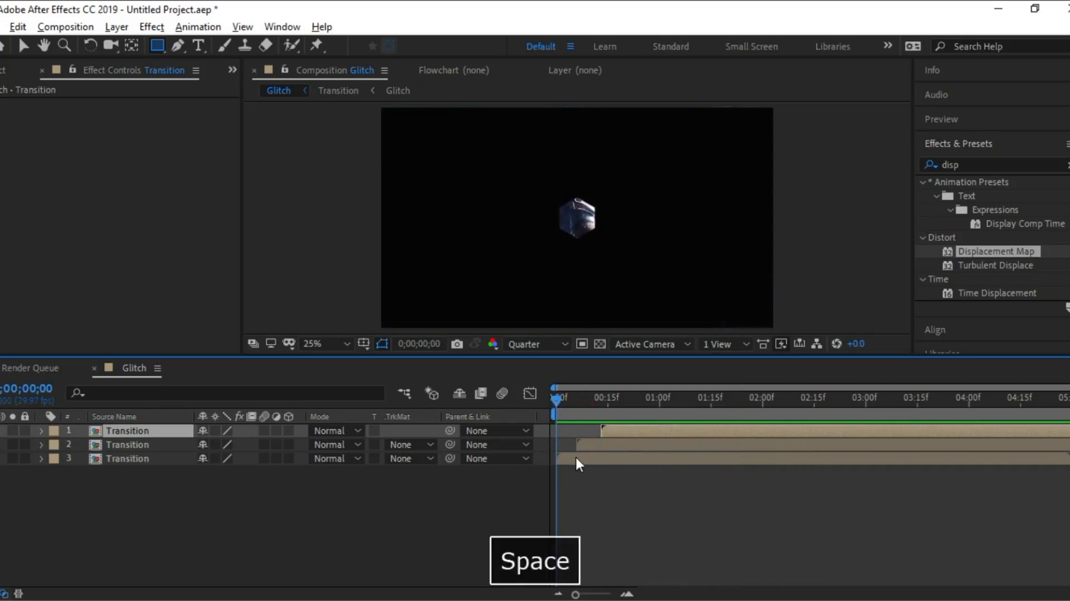
pyautogui.press('space')
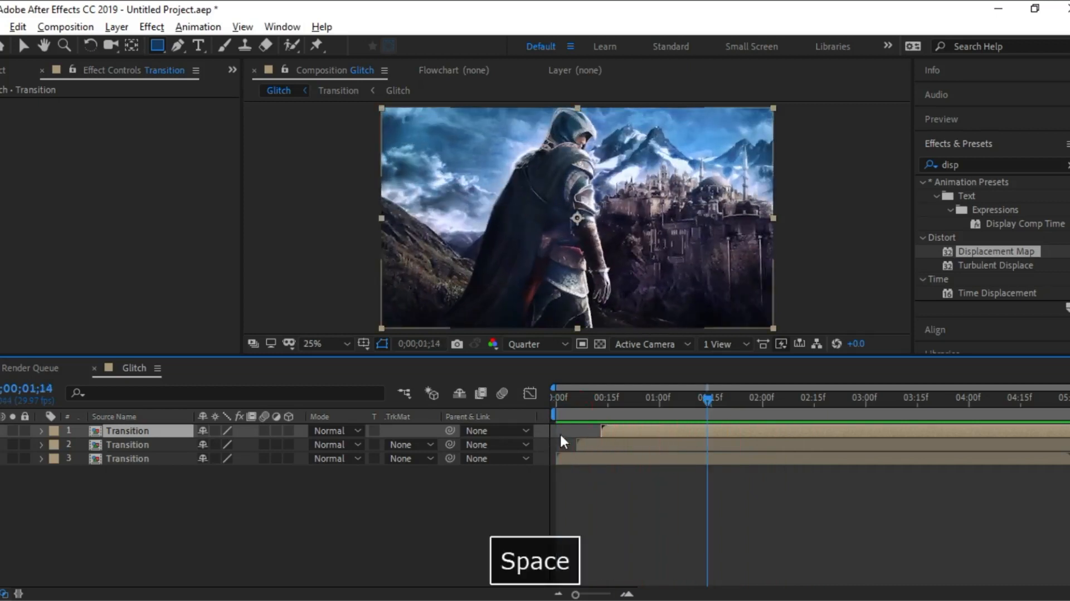
# Step: Reveal Opacity on the lower two Transition layers and set the bottom layer's Opacity to 30%
pyautogui.click(147, 441)
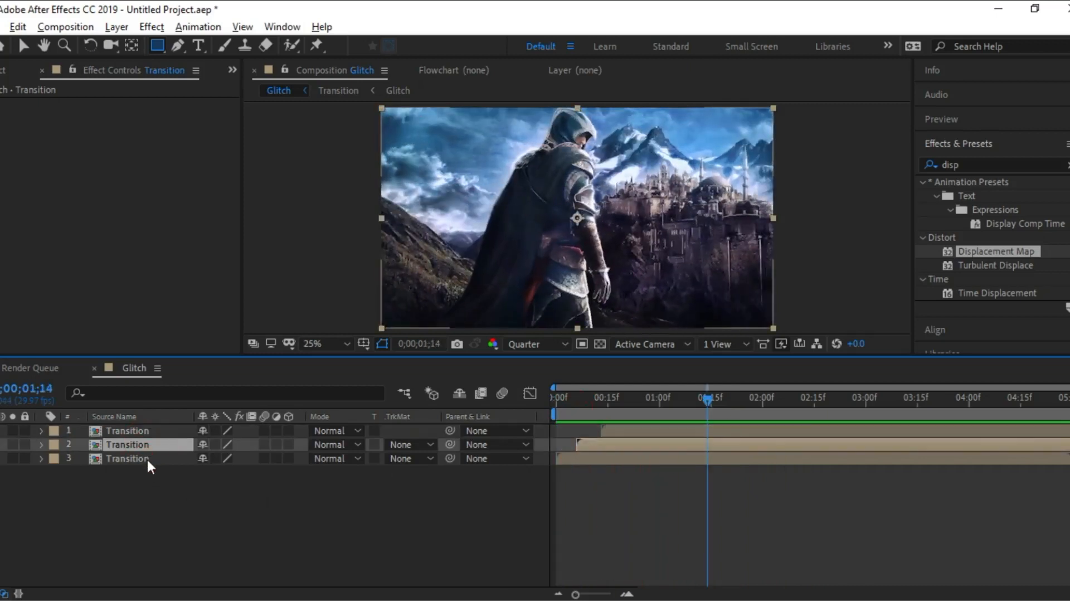
pyautogui.keyDown('shift'); pyautogui.click(150, 459); pyautogui.keyUp('shift')
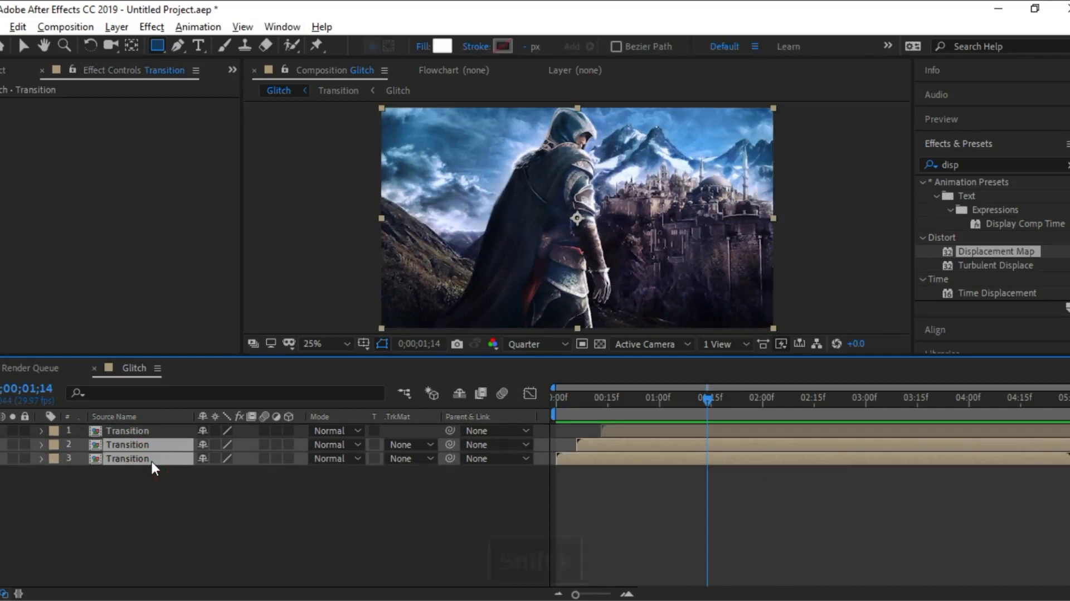
pyautogui.press('t')
pyautogui.click(293, 509)
pyautogui.click(206, 486)
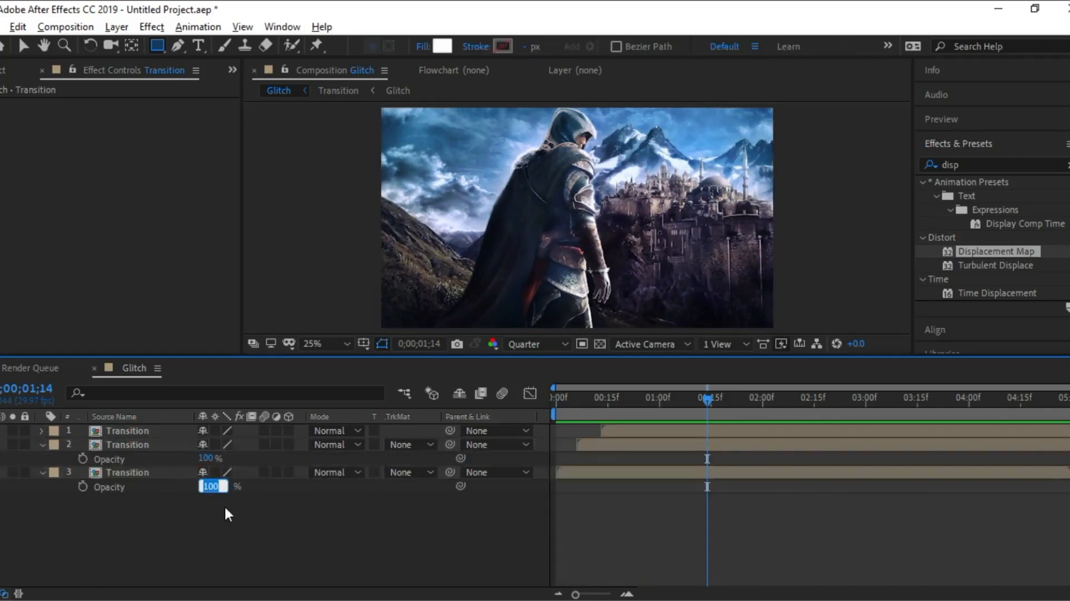
pyautogui.click(572, 416)
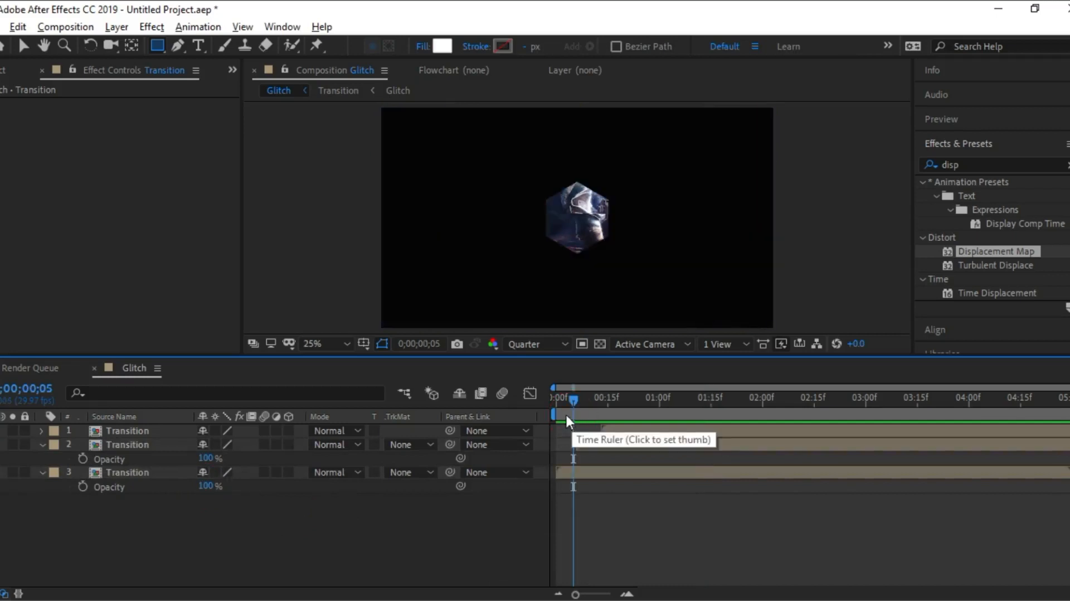
pyautogui.click(583, 410)
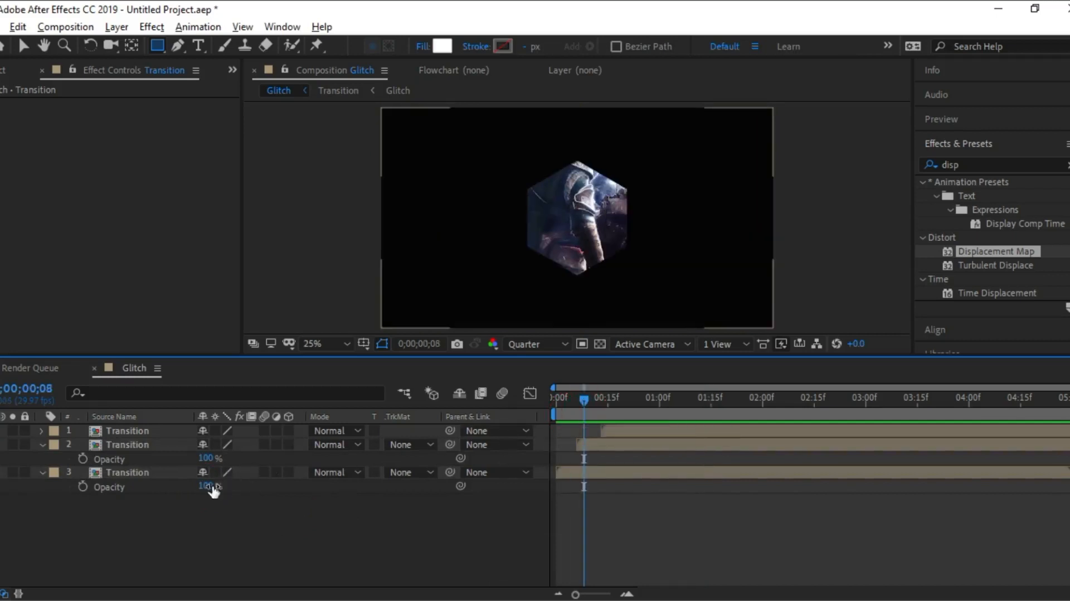
pyautogui.moveTo(207, 485); pyautogui.dragTo(160, 496)
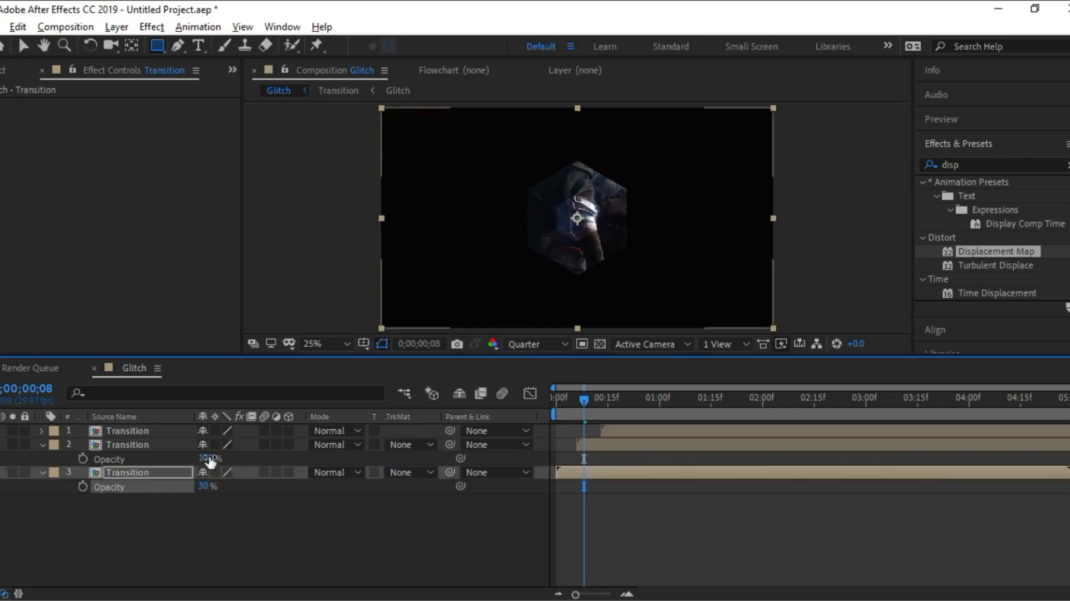
# Step: Set the middle Transition layer's Opacity to 60% and preview the layered hexagon reveal from the start
pyautogui.moveTo(206, 457); pyautogui.dragTo(194, 459)
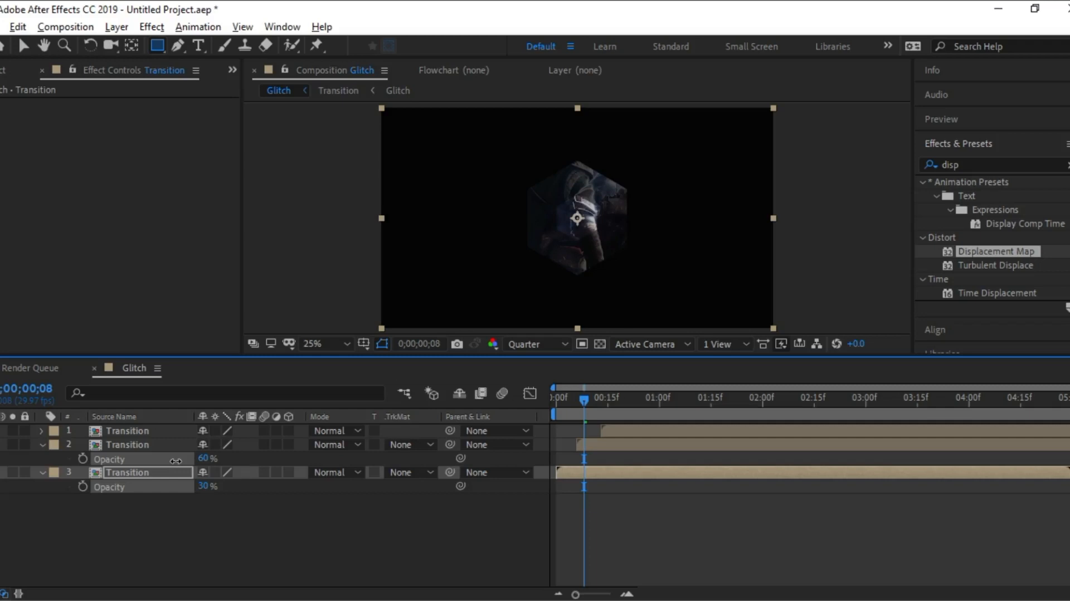
pyautogui.moveTo(177, 462); pyautogui.dragTo(177, 463)
pyautogui.moveTo(585, 403); pyautogui.dragTo(520, 409)
pyautogui.press('space')
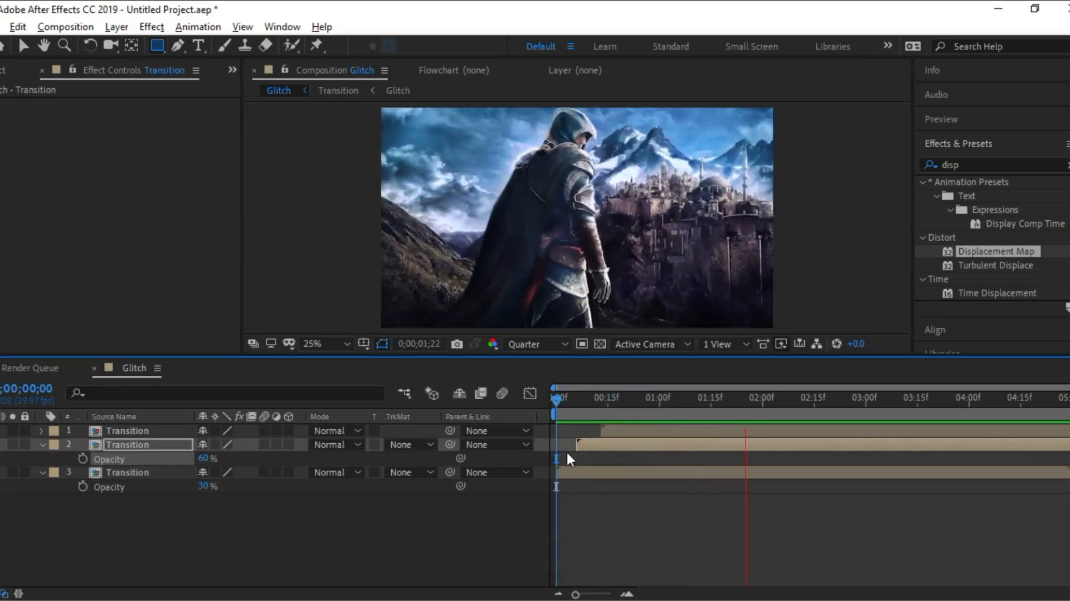
pyautogui.press('space')
pyautogui.click(574, 415)
pyautogui.moveTo(540, 417); pyautogui.dragTo(567, 399)
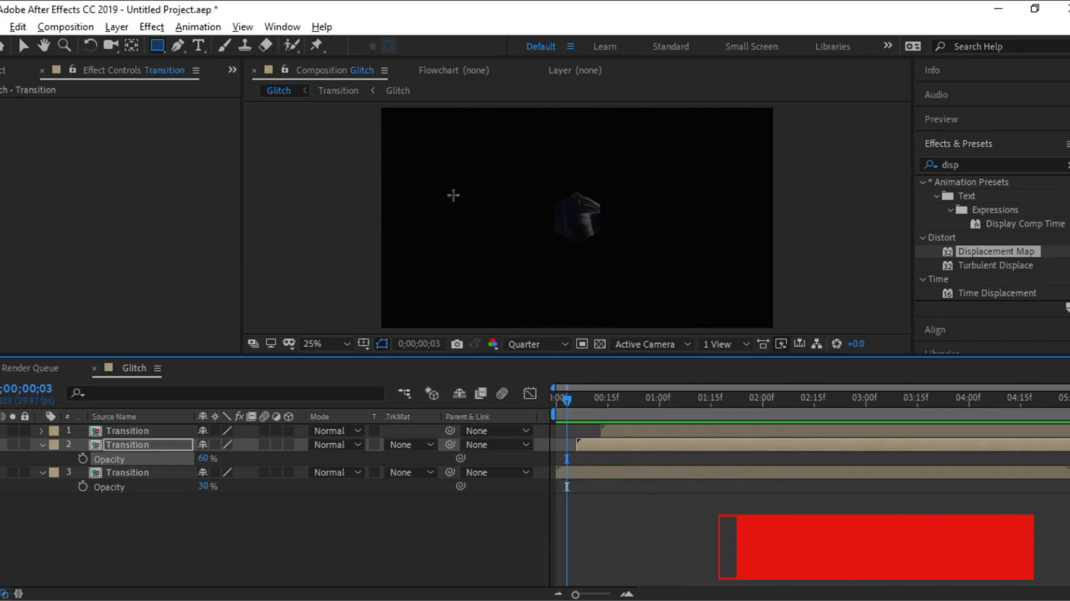
# Step: Collapse the Transition layers' properties and create a new solid named "BG" in the Glitch composition
pyautogui.rightClick(284, 522)
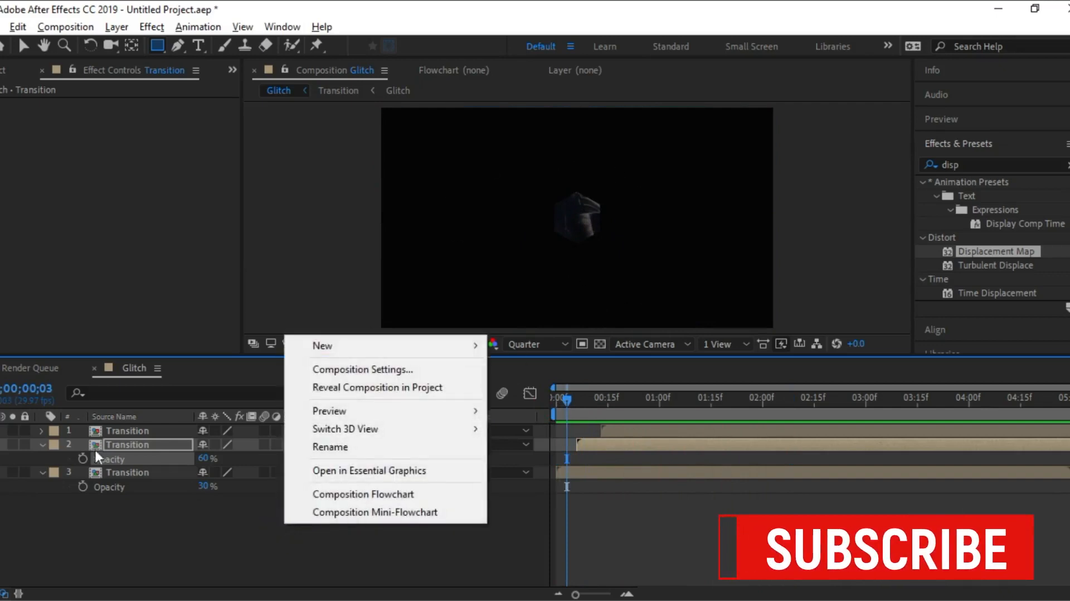
pyautogui.click(44, 444)
pyautogui.click(39, 463)
pyautogui.click(42, 459)
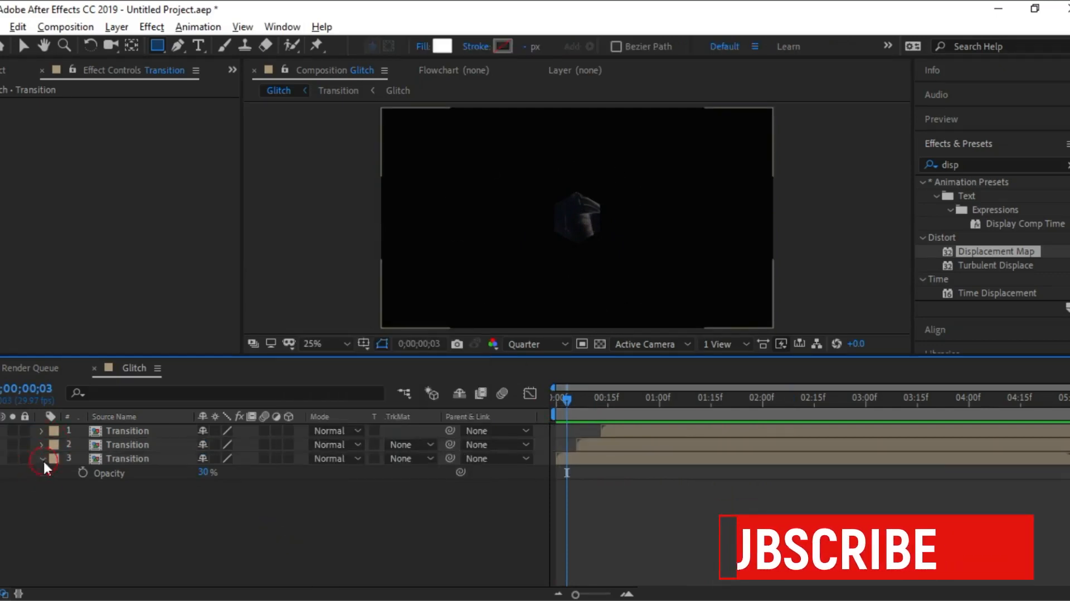
pyautogui.rightClick(105, 509)
pyautogui.moveTo(178, 333)
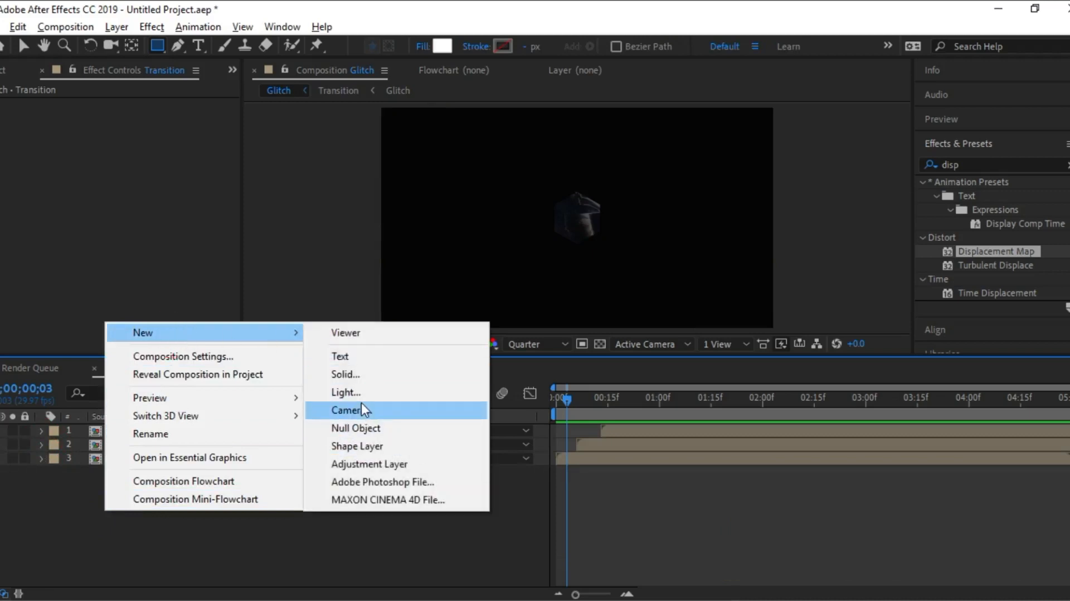
pyautogui.click(362, 374)
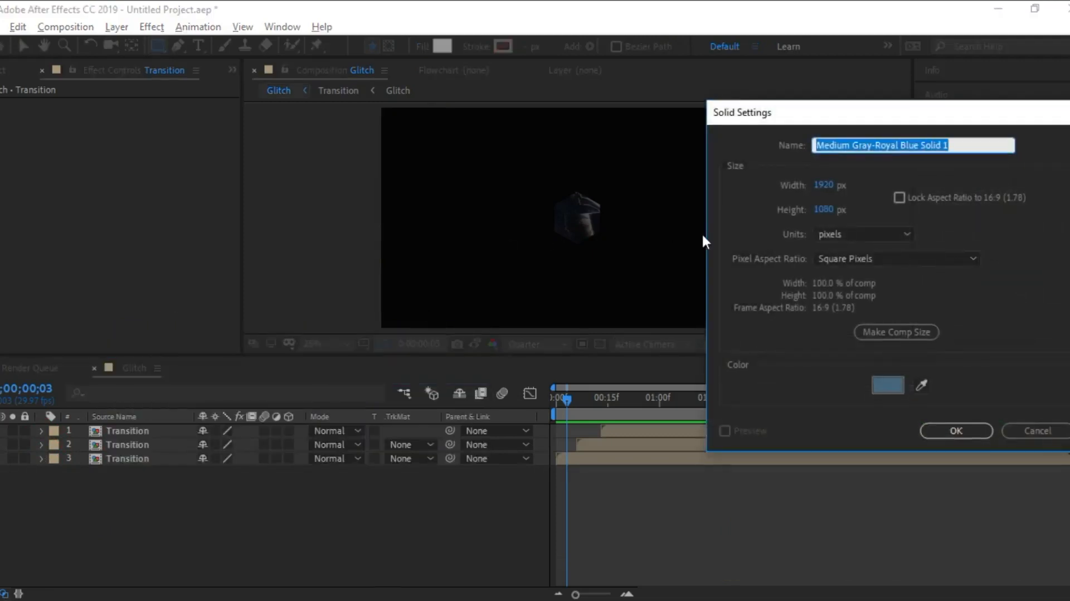
pyautogui.write('BG')
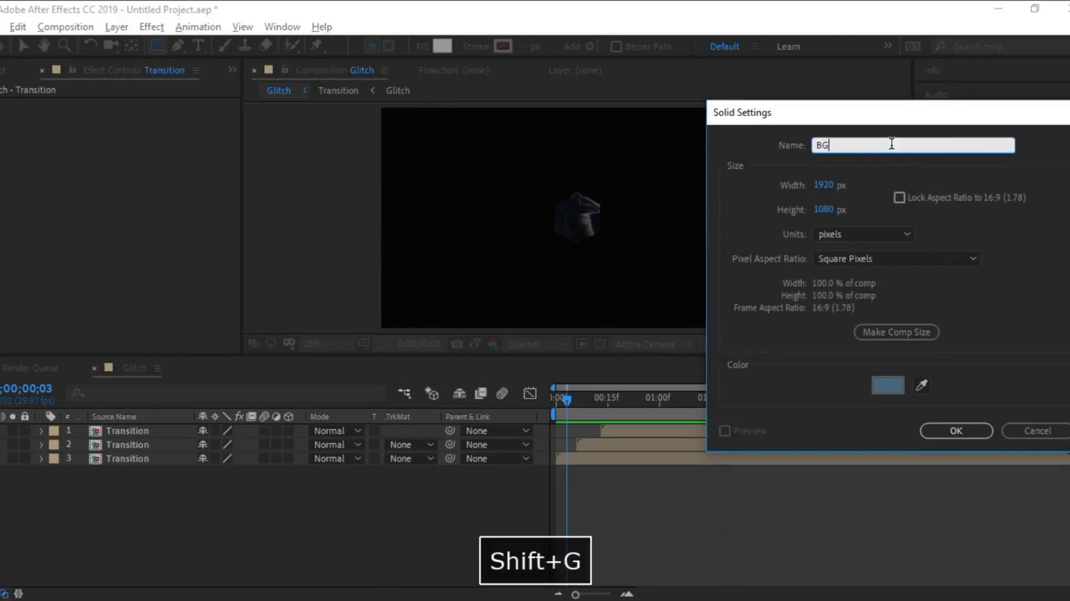
pyautogui.click(956, 432)
# Step: Move the BG solid beneath all Transition layers and preview the composition from the first frame
pyautogui.moveTo(153, 433); pyautogui.dragTo(145, 490)
pyautogui.moveTo(566, 403); pyautogui.dragTo(557, 403)
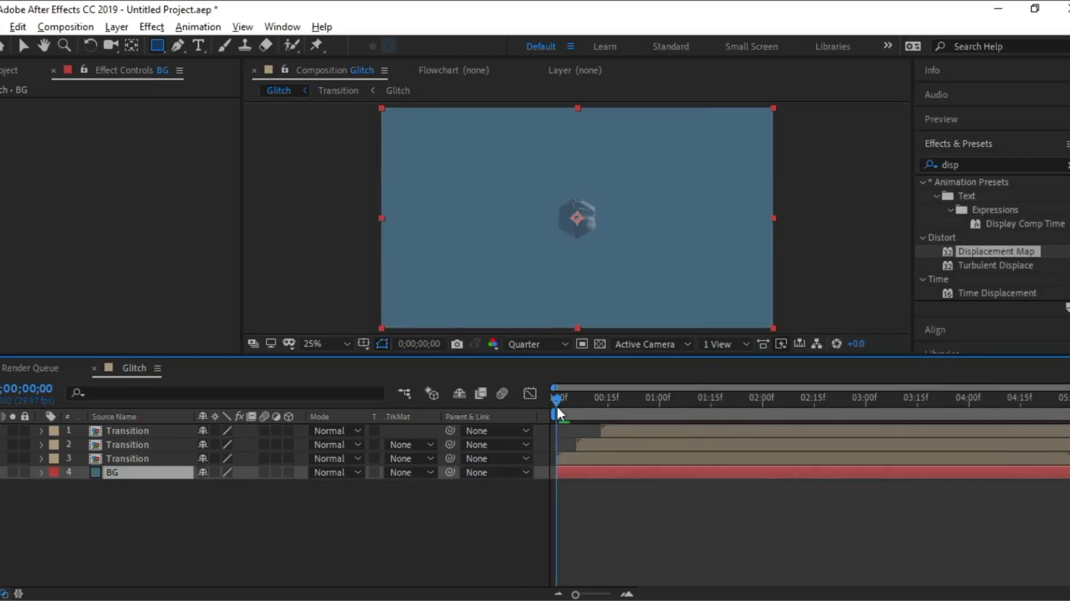
pyautogui.press('space')
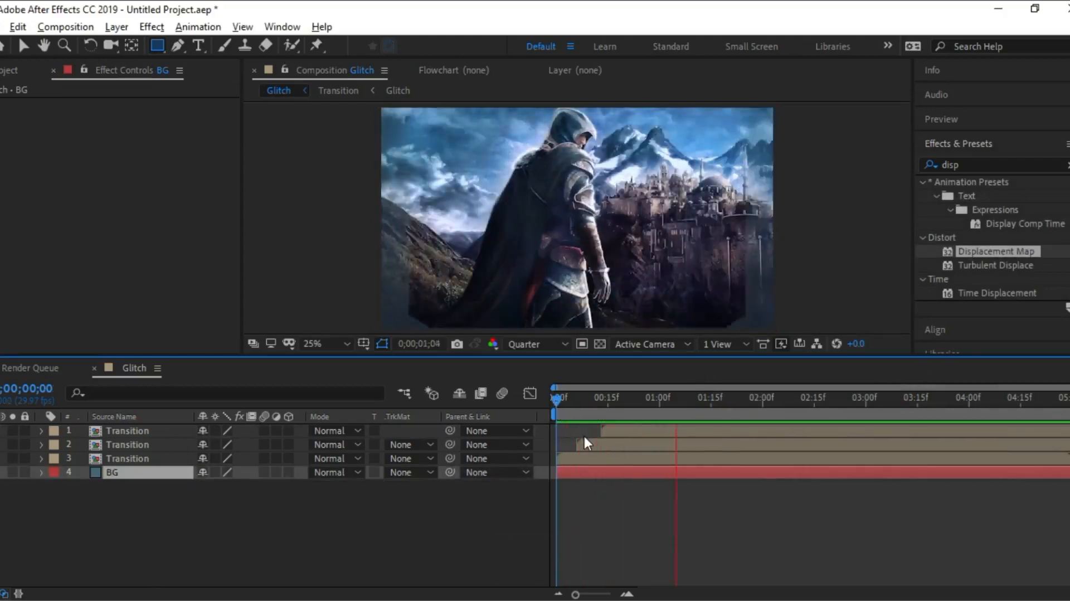